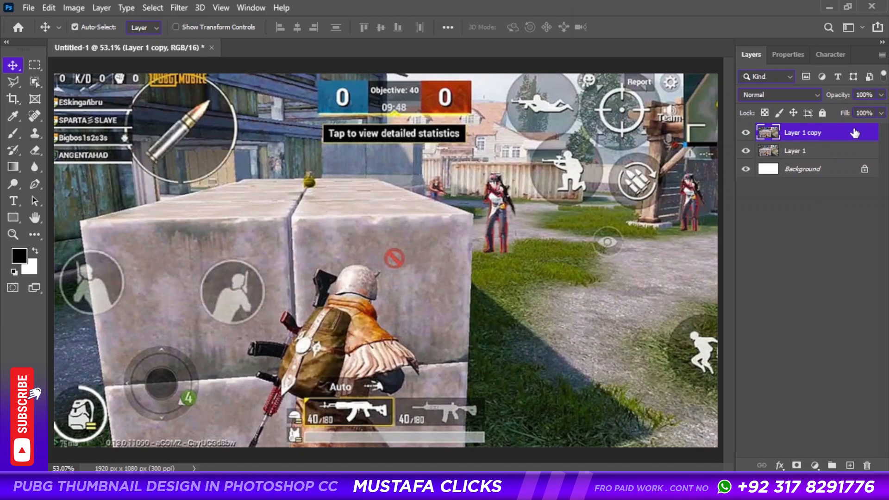
Activate the Polygonal Lasso tool for outlining the character.
click(16, 86)
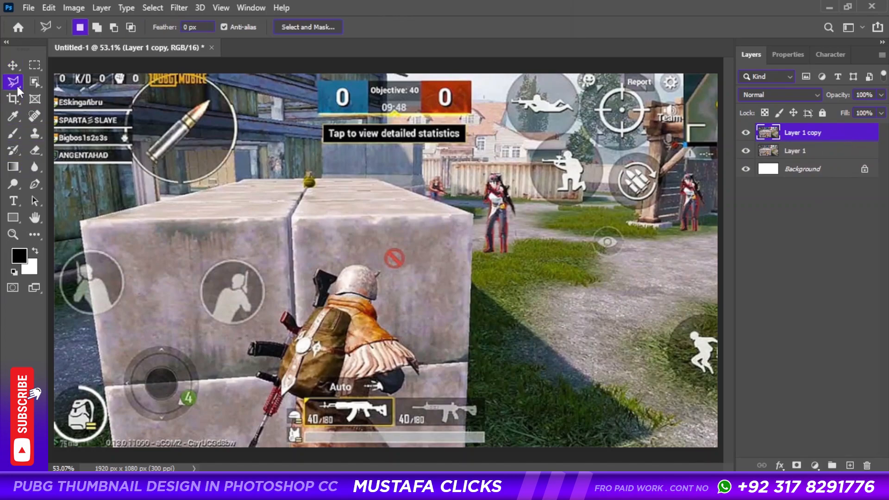
click(162, 7)
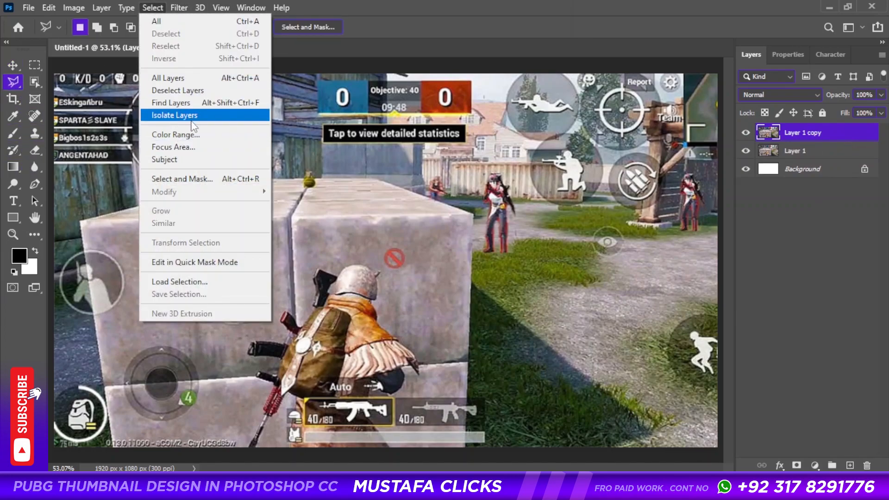
click(194, 283)
click(437, 135)
click(409, 149)
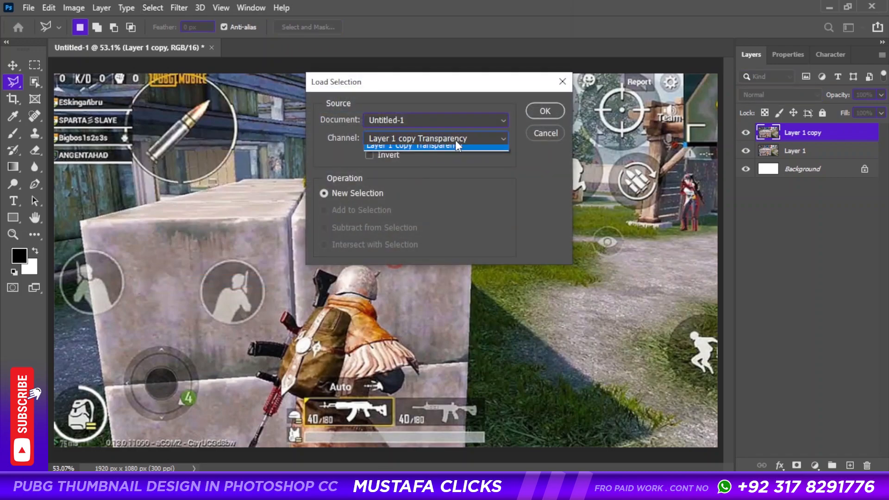
key(Return)
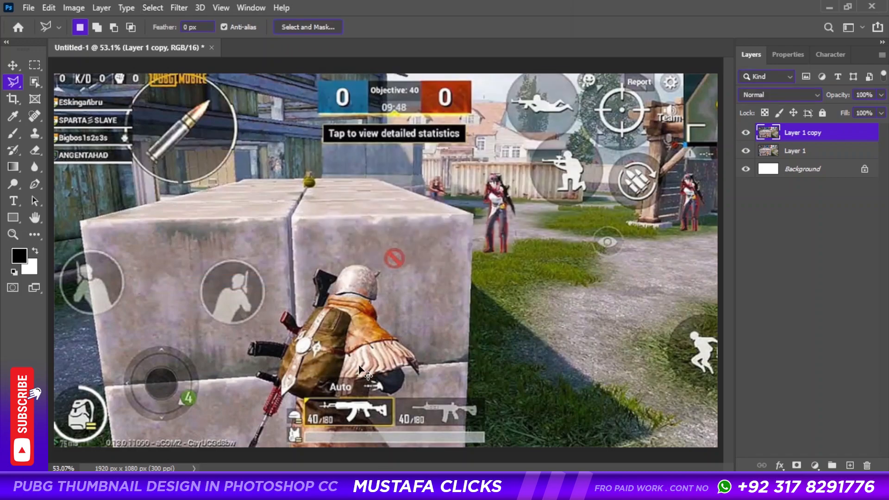
Trace a polygonal selection around the foreground character with the helmet, backpack, weapons and legs.
scroll(361, 371, up, 2)
click(432, 422)
click(381, 353)
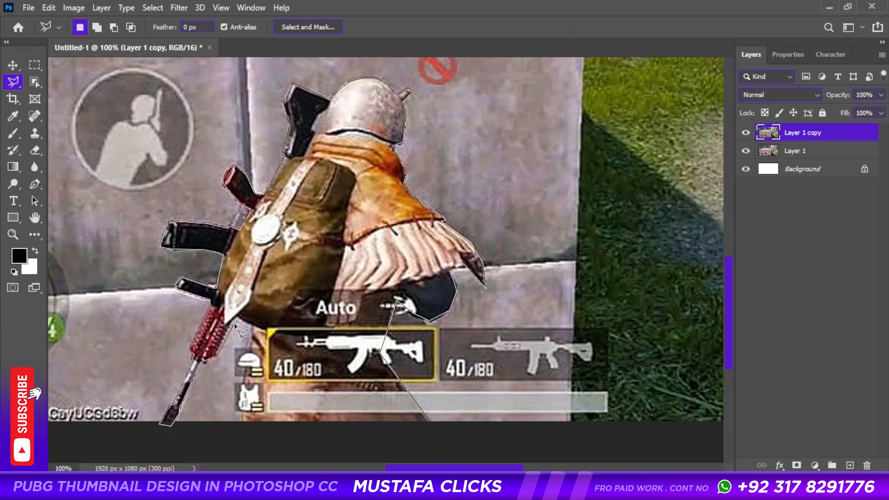
click(254, 328)
click(241, 392)
click(240, 428)
click(428, 427)
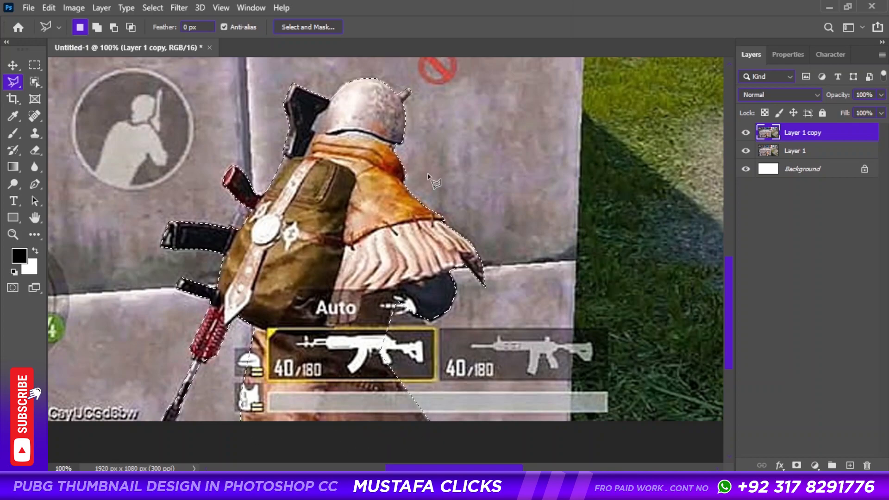
key(alt)
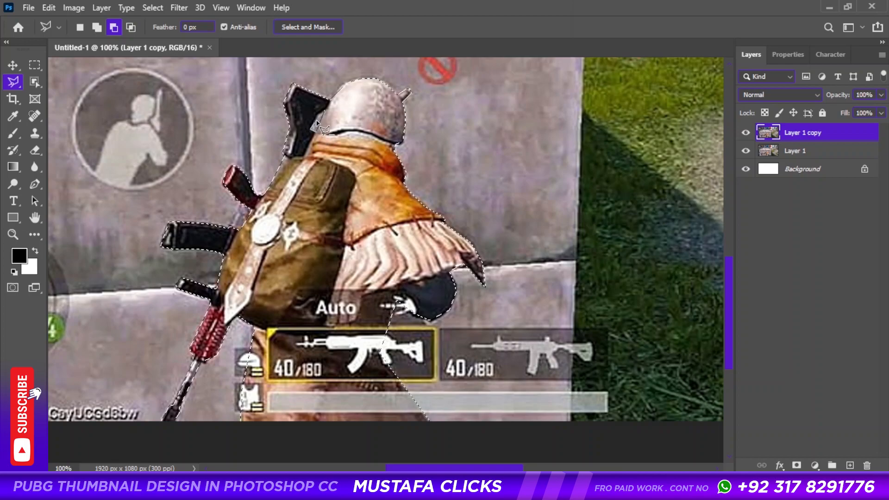
key(ctrl+0)
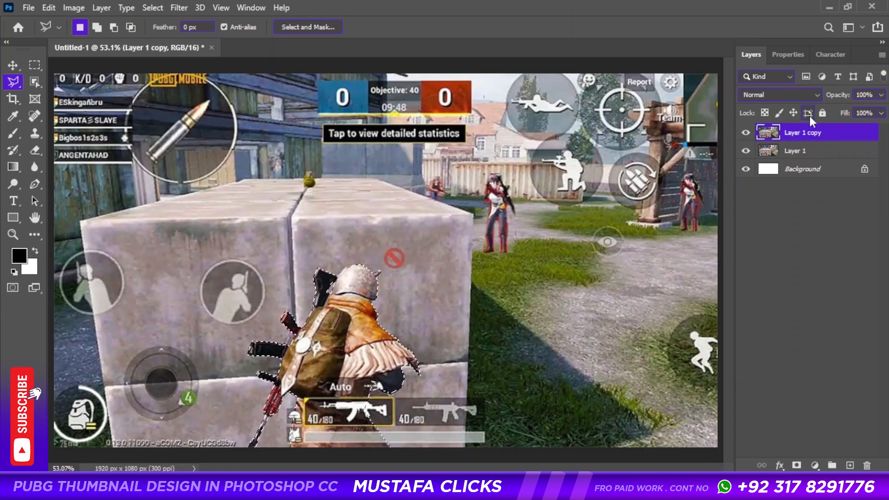
Add a layer mask to Layer 1 copy from the character selection.
click(797, 465)
key(v)
drag(376, 311, 823, 145)
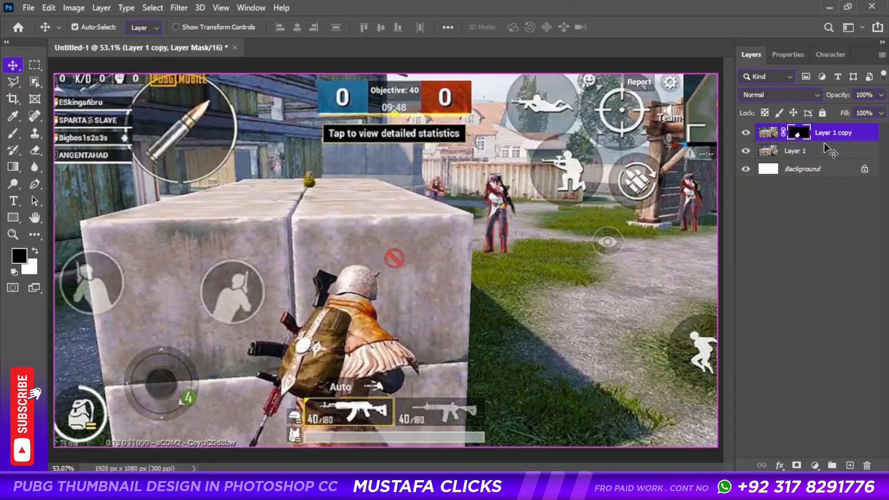
Darken Layer 1 with the Camera Raw filter: strongly lower the exposure, set highlights to +33 and shadows to +21, and adjust whites and blacks.
click(858, 157)
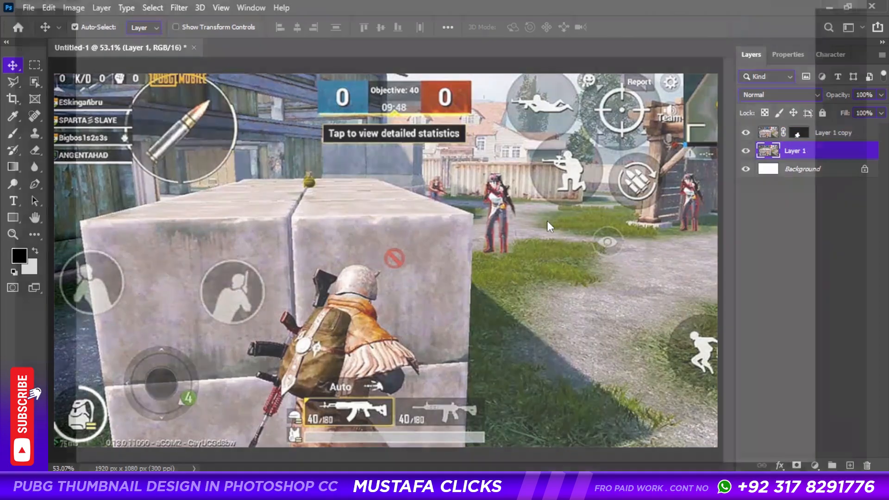
key(ctrl+shift+a)
click(767, 232)
drag(767, 230, 740, 230)
drag(771, 272, 794, 272)
drag(771, 310, 810, 309)
drag(770, 330, 787, 330)
drag(771, 291, 787, 291)
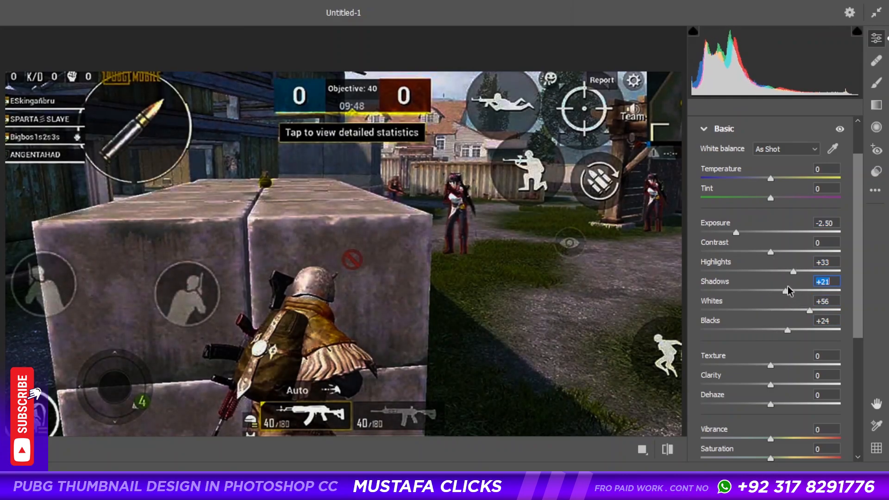
drag(736, 232, 726, 233)
drag(809, 311, 761, 331)
Reshape the Camera Raw tone curve by raising its black point and pulling the lower tones down.
scroll(781, 365, down, 3)
scroll(790, 365, down, 2)
click(725, 265)
drag(699, 387, 699, 375)
drag(735, 342, 739, 352)
Set the Camera Raw detail values to sharpening 74, noise reduction 61 and color noise reduction 31.
scroll(748, 310, down, 5)
click(728, 292)
click(770, 264)
drag(735, 288, 785, 291)
scroll(729, 299, down, 2)
drag(743, 267, 730, 281)
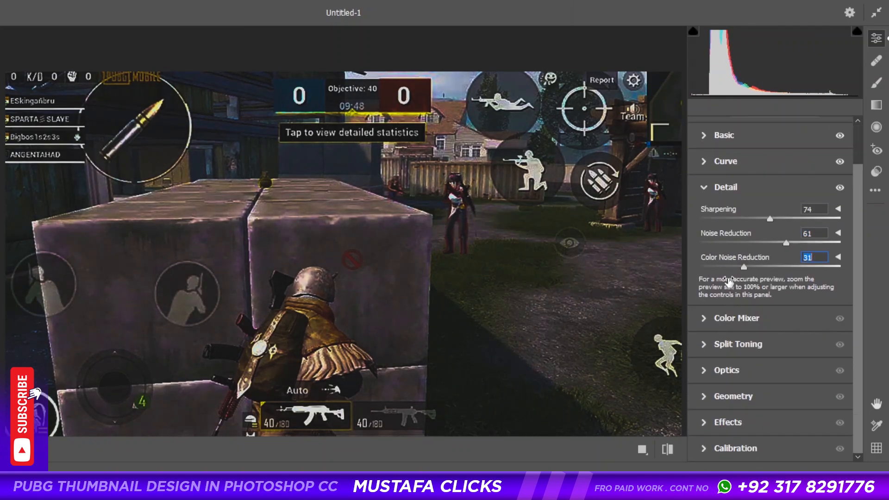
Desaturate the yellows of the background in the Camera Raw Color Mixer.
click(736, 318)
scroll(743, 334, down, 5)
click(737, 343)
scroll(738, 234, up, 2)
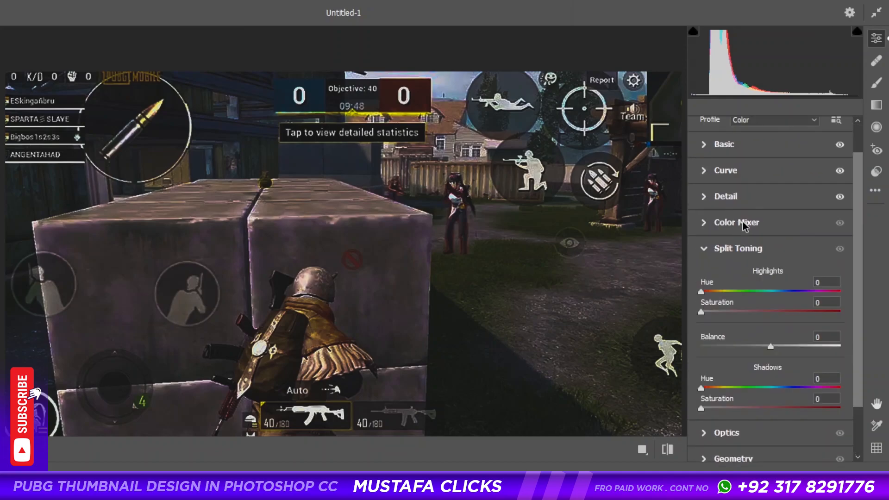
click(743, 223)
drag(769, 295, 747, 327)
click(788, 223)
click(743, 224)
Shift the Color Mixer hues to blues -89, purples -30 and magentas -100, and apply the Camera Raw filter.
click(706, 223)
drag(770, 374, 708, 355)
drag(754, 393, 688, 395)
drag(736, 374, 751, 374)
click(815, 466)
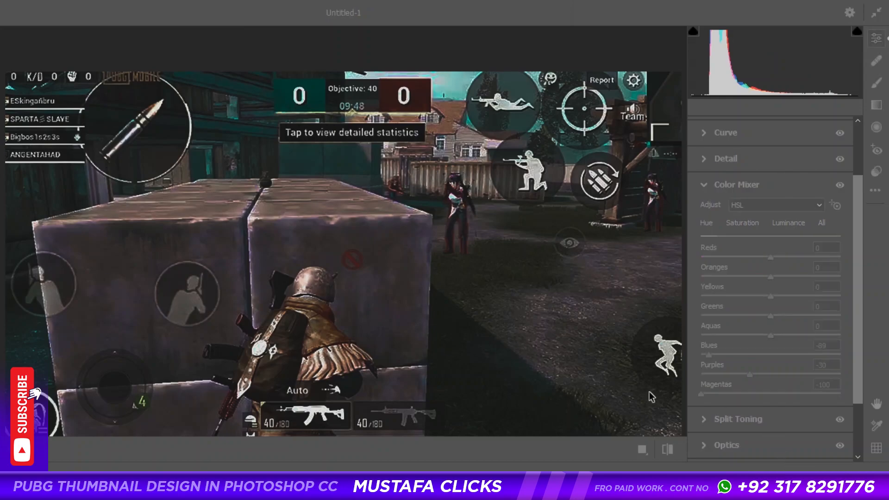
Duplicate the masked Layer 1 copy and fill the duplicate's layer mask with black.
key(alt+bracketright)
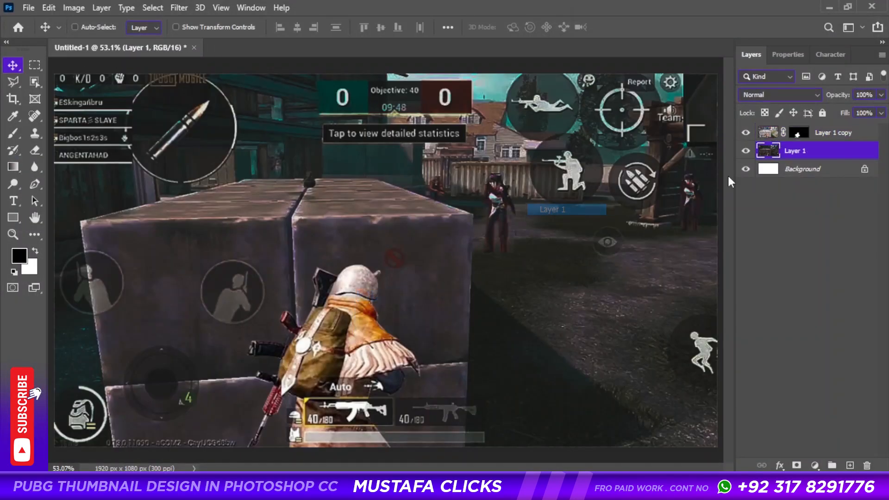
key(z)
drag(493, 197, 572, 246)
drag(454, 221, 369, 218)
key(ctrl+j)
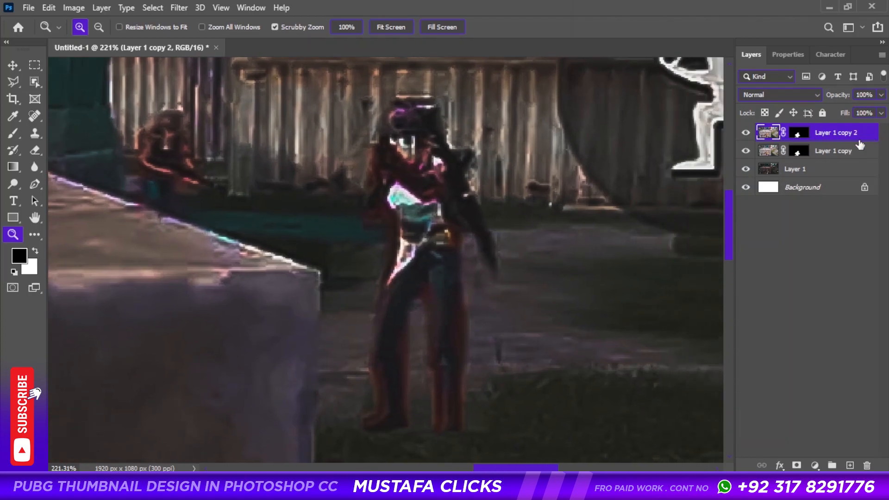
click(797, 134)
click(36, 251)
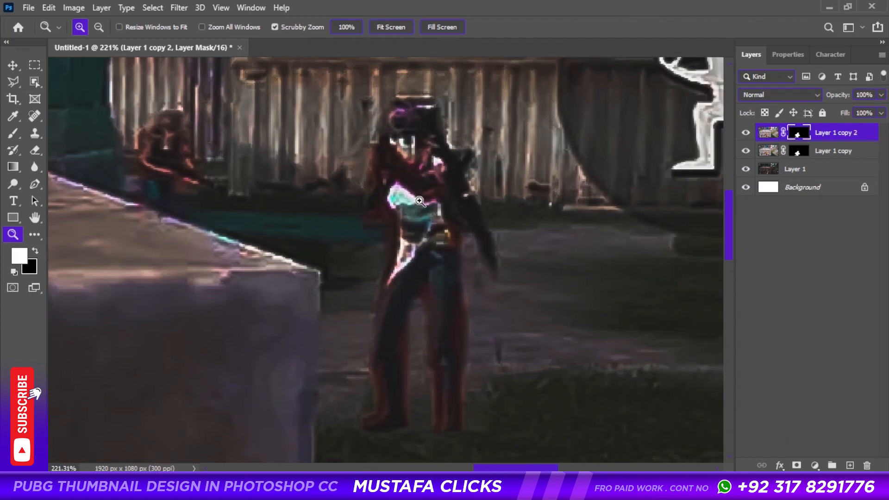
key(ctrl+Delete)
Paint white on the duplicate's mask with a small brush to reveal the standing enemy next to the concrete block.
key(b)
key(bracketleft)
key(bracketleft)
key(bracketleft)
key(bracketleft)
key(bracketleft)
key(bracketleft)
key(bracketleft)
key(bracketleft)
key(bracketleft)
key(bracketleft)
key(bracketleft)
key(bracketleft)
key(bracketleft)
key(bracketleft)
key(bracketleft)
mouse_move(426, 130)
mouse_down()
mouse_move(383, 155)
mouse_move(371, 206)
mouse_move(393, 223)
mouse_move(374, 219)
mouse_move(395, 225)
mouse_move(395, 270)
mouse_move(402, 256)
mouse_move(384, 365)
mouse_move(383, 354)
mouse_move(389, 400)
mouse_move(378, 426)
mouse_move(401, 421)
mouse_move(402, 350)
mouse_move(419, 271)
mouse_move(388, 372)
mouse_move(410, 288)
mouse_move(431, 303)
mouse_move(450, 422)
mouse_move(444, 255)
mouse_move(410, 142)
mouse_move(408, 184)
mouse_move(397, 161)
mouse_move(407, 152)
mouse_move(404, 114)
mouse_move(424, 138)
mouse_move(425, 129)
mouse_move(445, 171)
mouse_move(464, 161)
mouse_move(462, 195)
mouse_move(490, 248)
mouse_move(491, 260)
mouse_move(456, 198)
mouse_move(450, 231)
mouse_move(447, 178)
mouse_move(451, 249)
mouse_move(459, 218)
mouse_move(459, 369)
mouse_up()
key(bracketleft)
key(bracketleft)
key(bracketleft)
key(bracketleft)
key(bracketright)
key(bracketright)
key(bracketright)
key(bracketleft)
key(bracketleft)
key(bracketleft)
Paint white on the same mask to reveal the enemy standing beside the wooden tower.
key(ctrl+0)
key(z)
drag(631, 217, 746, 220)
drag(746, 221, 442, 270)
drag(442, 270, 641, 268)
mouse_move(555, 250)
mouse_down()
mouse_move(551, 295)
mouse_move(502, 302)
mouse_move(483, 277)
mouse_up()
key(b)
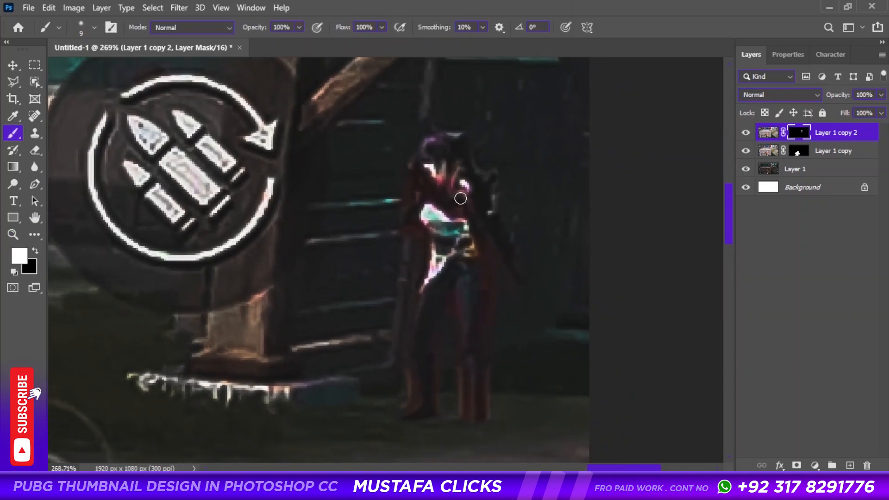
key(bracketright)
key(bracketright)
key(bracketright)
mouse_move(439, 218)
mouse_down()
mouse_move(419, 180)
mouse_move(464, 178)
mouse_move(464, 213)
mouse_move(490, 216)
mouse_up()
key(bracketleft)
key(bracketleft)
Paint white on the mask to reveal the remaining enemy by the fence behind the concrete block.
key(bracketleft)
key(bracketleft)
key(bracketleft)
mouse_move(472, 263)
mouse_down()
mouse_move(450, 189)
mouse_move(482, 189)
mouse_move(455, 286)
mouse_up()
key(bracketright)
mouse_move(458, 160)
mouse_down()
mouse_move(462, 340)
mouse_move(453, 237)
mouse_move(429, 218)
mouse_move(407, 250)
mouse_move(398, 339)
mouse_move(401, 264)
mouse_move(430, 166)
mouse_move(399, 100)
mouse_up()
key(bracketright)
key(bracketright)
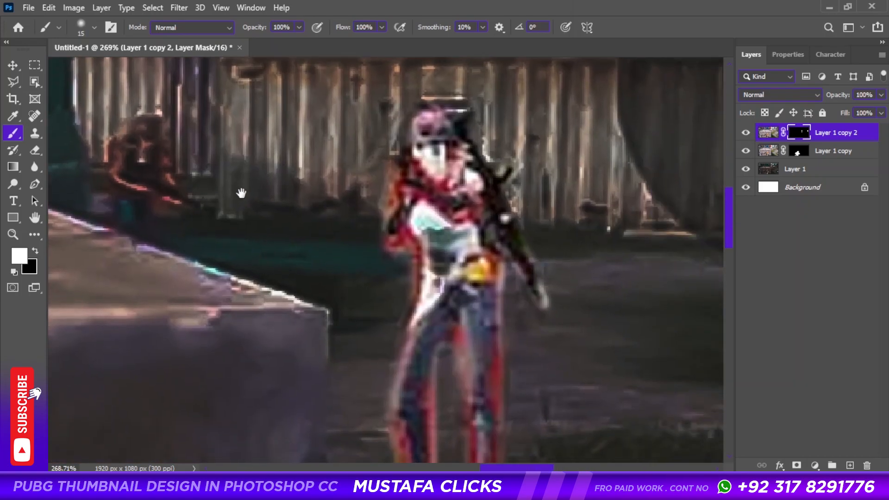
mouse_move(123, 129)
mouse_down()
mouse_move(376, 179)
mouse_move(359, 179)
mouse_move(340, 227)
mouse_move(412, 250)
mouse_move(384, 195)
mouse_move(394, 232)
mouse_move(371, 203)
mouse_move(357, 240)
mouse_move(358, 271)
mouse_move(370, 276)
mouse_up()
key(bracketleft)
key(bracketleft)
key(bracketleft)
drag(385, 181, 390, 164)
key(ctrl+0)
Add an Outer Glow in Linear Dodge (Add) mode to Layer 1 copy with 31% spread and 183 px size.
key(v)
right_click(362, 295)
click(375, 304)
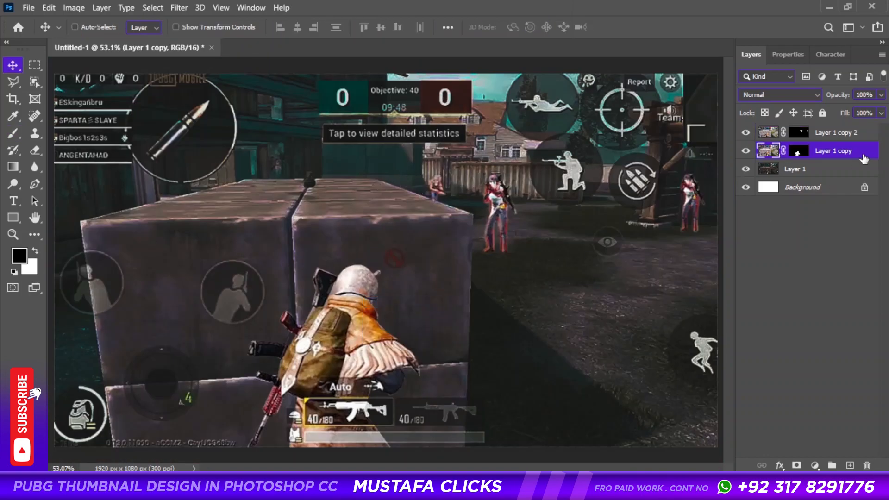
double_click(823, 151)
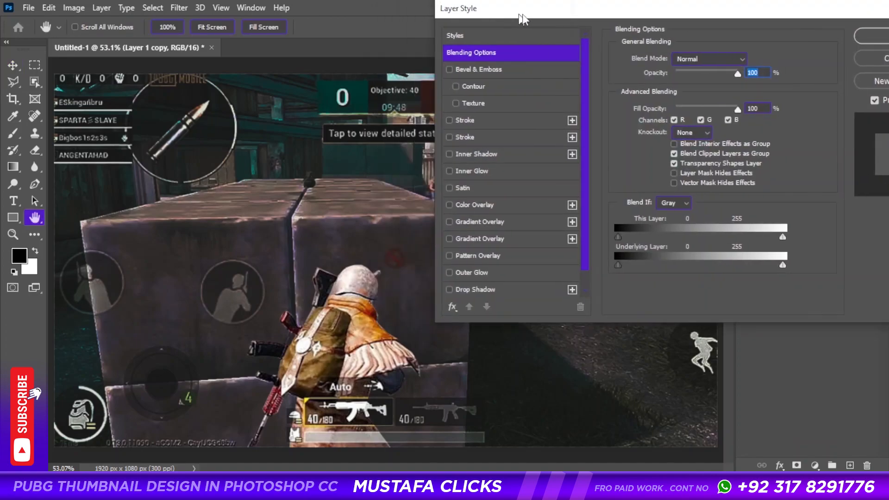
click(509, 273)
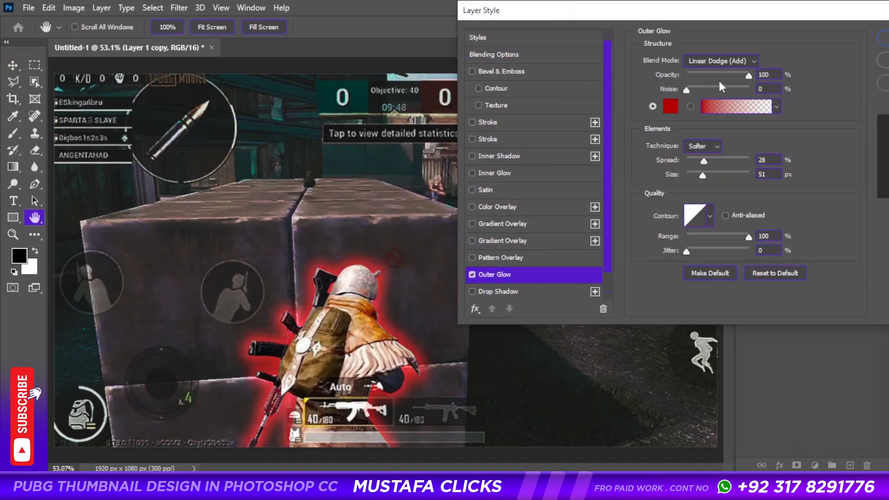
mouse_move(703, 161)
mouse_down()
mouse_move(725, 161)
mouse_move(713, 162)
mouse_up()
mouse_move(702, 174)
mouse_down()
mouse_move(726, 171)
mouse_move(705, 161)
mouse_up()
Change the outer glow colour to purple #9600ff and set its opacity to 100%, spread to 31% and size to 210 px.
click(670, 106)
click(565, 162)
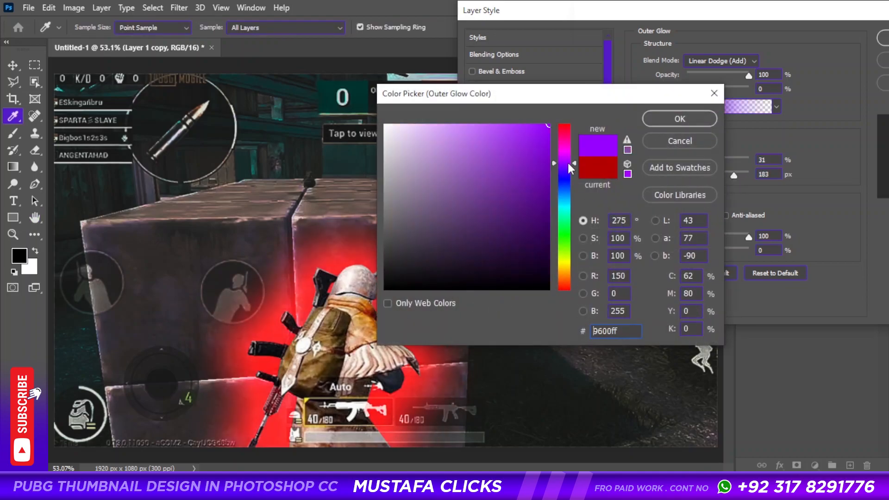
click(679, 119)
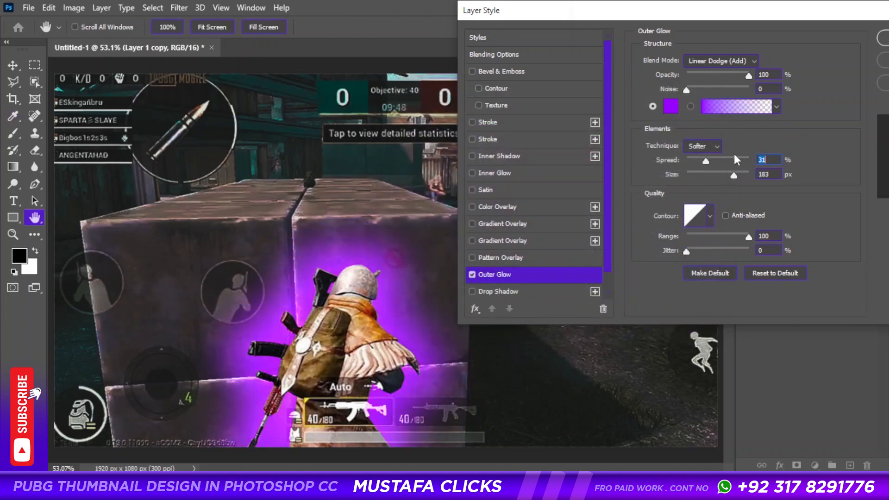
click(726, 75)
drag(705, 161, 693, 161)
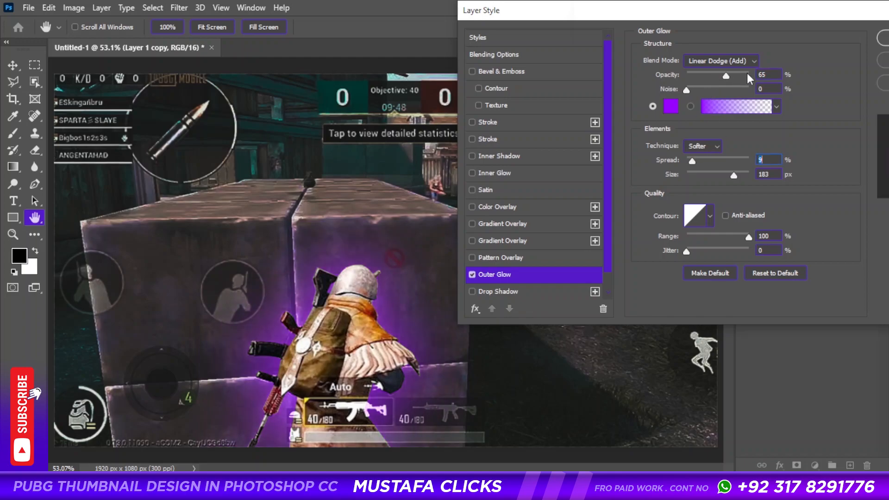
drag(741, 74, 749, 75)
drag(733, 175, 740, 175)
mouse_move(693, 161)
mouse_down()
mouse_move(743, 161)
mouse_move(705, 171)
mouse_up()
key(shift+Tab)
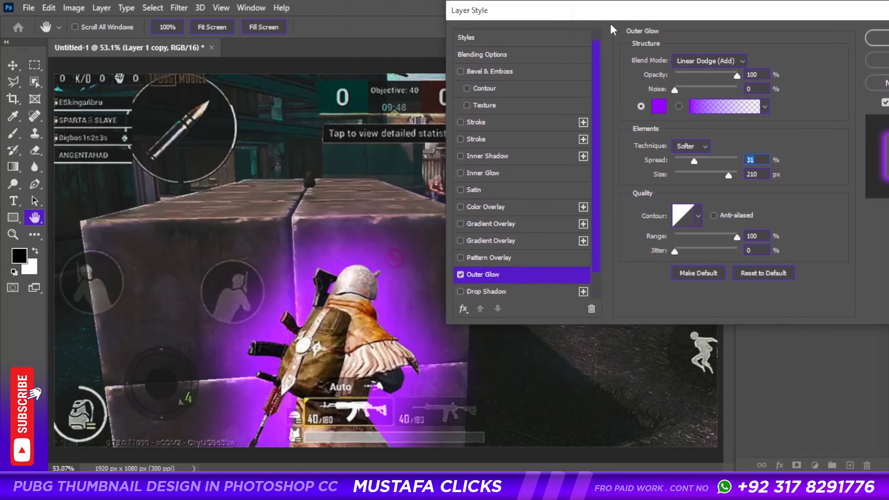
click(794, 45)
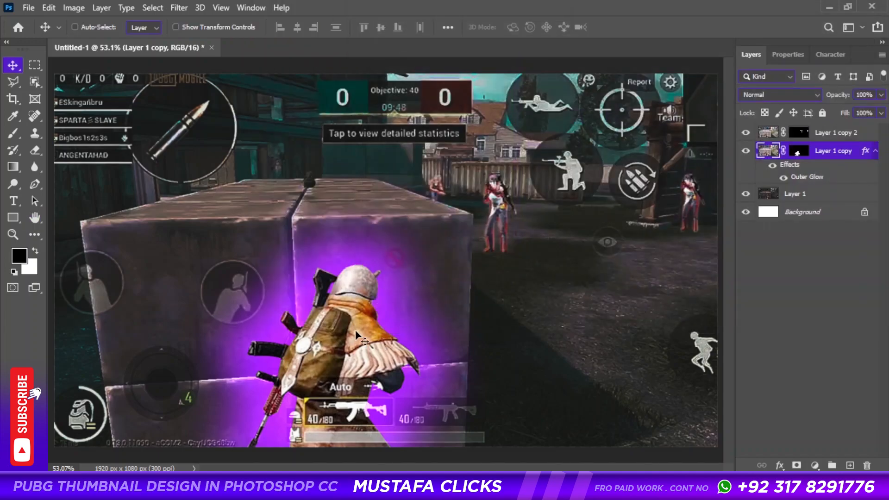
Duplicate the glowing Layer 1 copy and change the duplicate's outer glow colour to white.
key(ctrl+j)
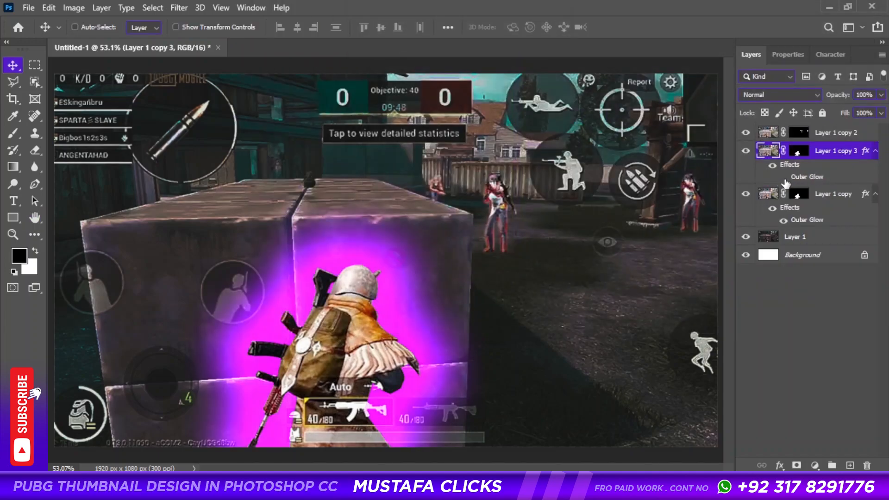
double_click(793, 166)
click(399, 283)
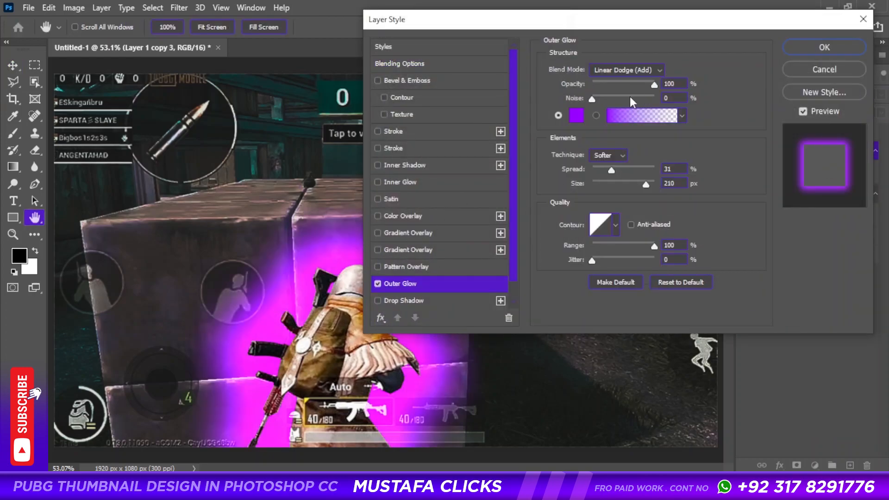
click(575, 116)
drag(450, 171, 382, 123)
click(667, 125)
Tighten the duplicate's white outer glow by reducing its size and opacity, and apply the layer style.
mouse_move(640, 84)
mouse_down()
mouse_move(631, 85)
mouse_move(656, 85)
mouse_up()
mouse_move(611, 171)
mouse_down()
mouse_move(590, 174)
mouse_move(604, 185)
mouse_move(594, 169)
mouse_move(601, 185)
mouse_up()
drag(655, 85, 632, 85)
drag(600, 184, 601, 182)
click(824, 47)
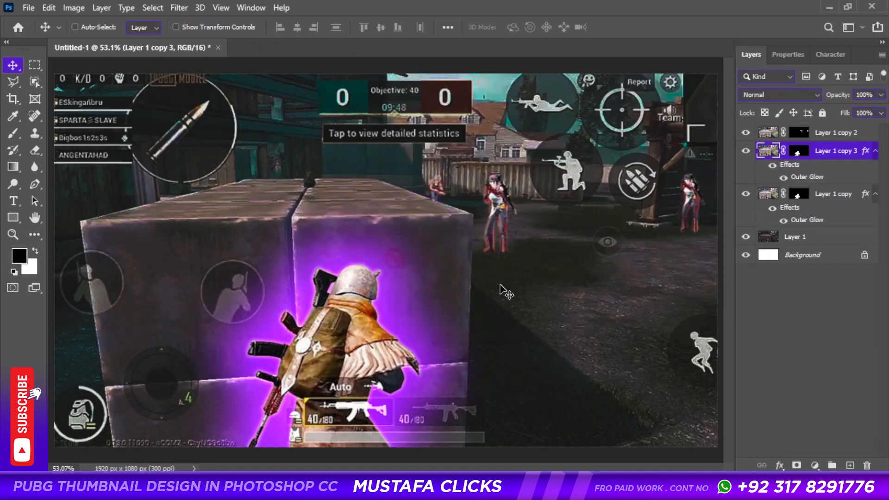
Add an empty layer directly beneath Layer 1 copy 3 and set the brush colour to white.
key(b)
click(850, 465)
drag(857, 150, 841, 200)
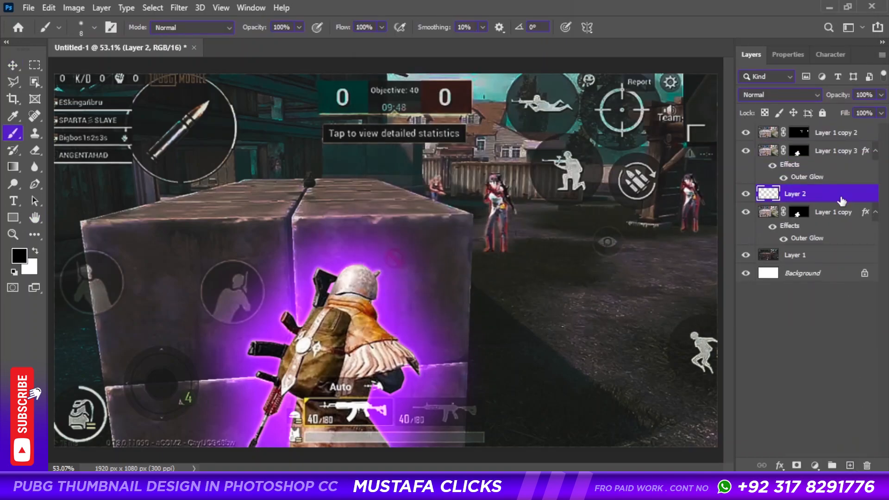
alt+click(369, 279)
click(34, 252)
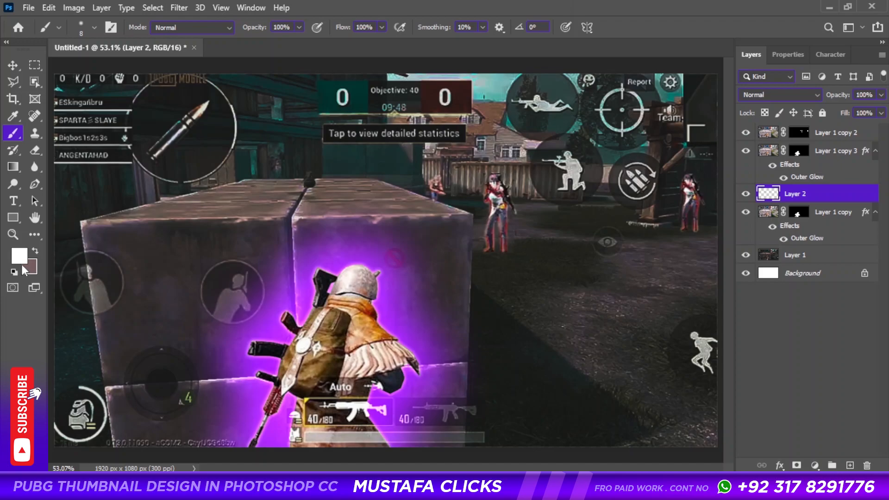
click(14, 272)
key(x)
Brush soft white highlights on Layer 2 along the character's outline and weapons, adjusting the brush size as needed.
key(bracketright)
key(bracketright)
key(bracketright)
key(bracketright)
key(bracketleft)
key(bracketleft)
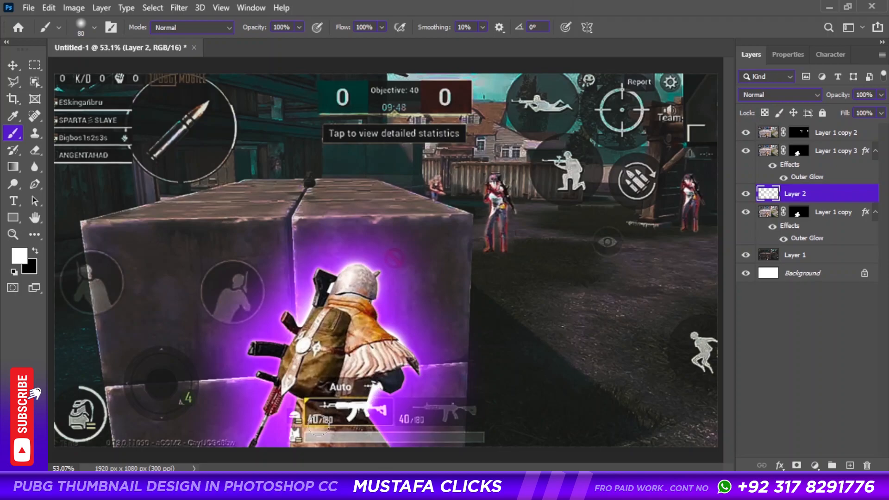
key(bracketright)
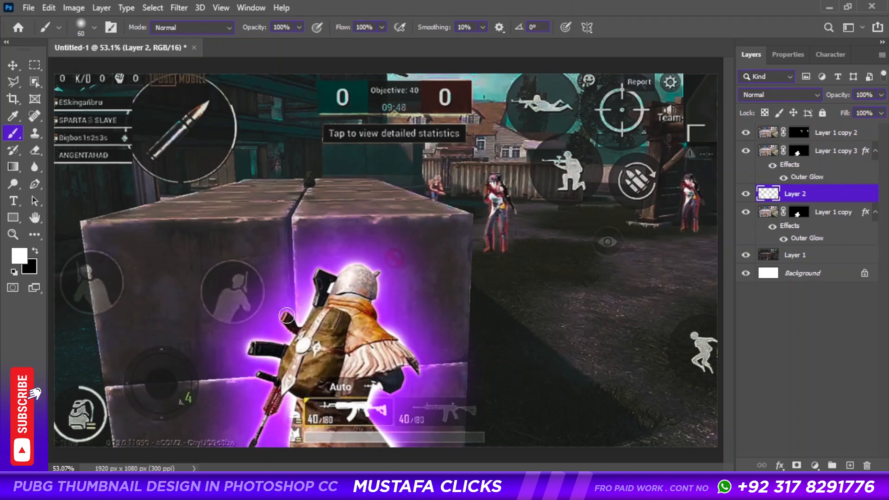
drag(252, 447, 275, 415)
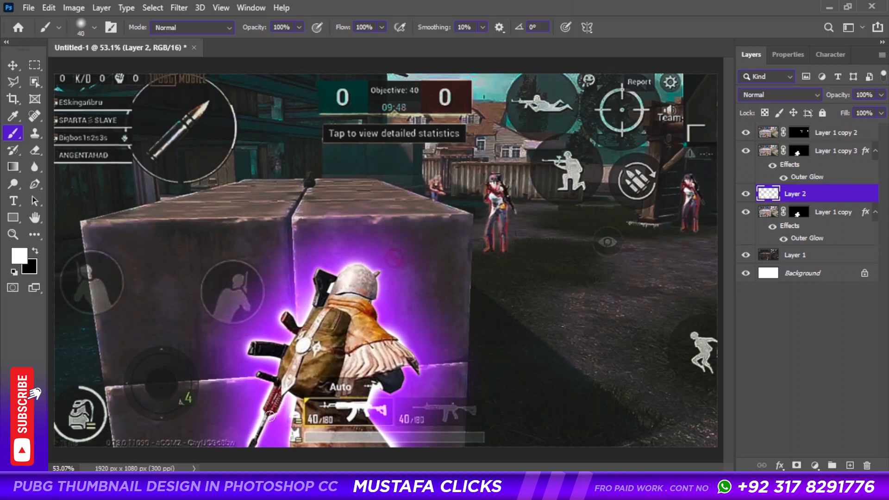
key(bracketright)
key(bracketright)
key(bracketright)
key(bracketright)
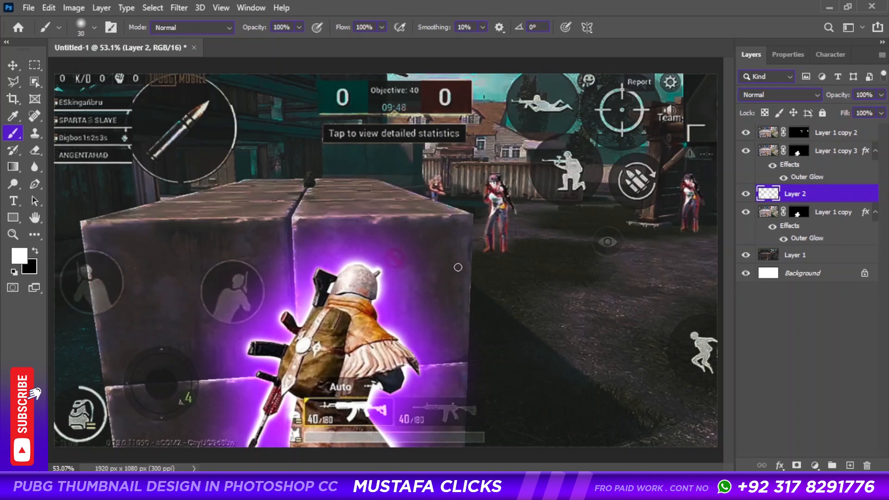
Add a layer above Layer 1 copy 3, dab a soft purple highlight on the character with a 200 px brush, and blend it as Linear Dodge (Add).
click(850, 464)
key(ctrl+bracketright)
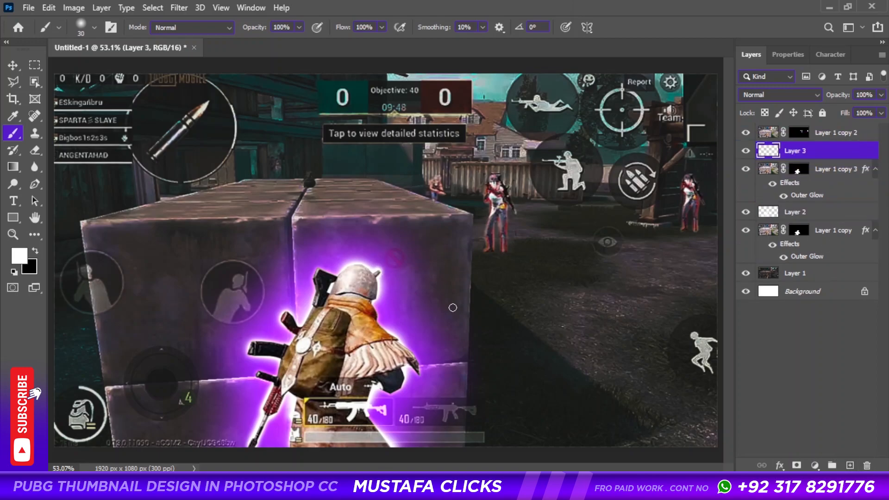
key(bracketright)
key(bracketright)
key(bracketright)
key(bracketright)
key(bracketright)
key(bracketright)
key(bracketright)
click(392, 344)
click(781, 98)
click(772, 223)
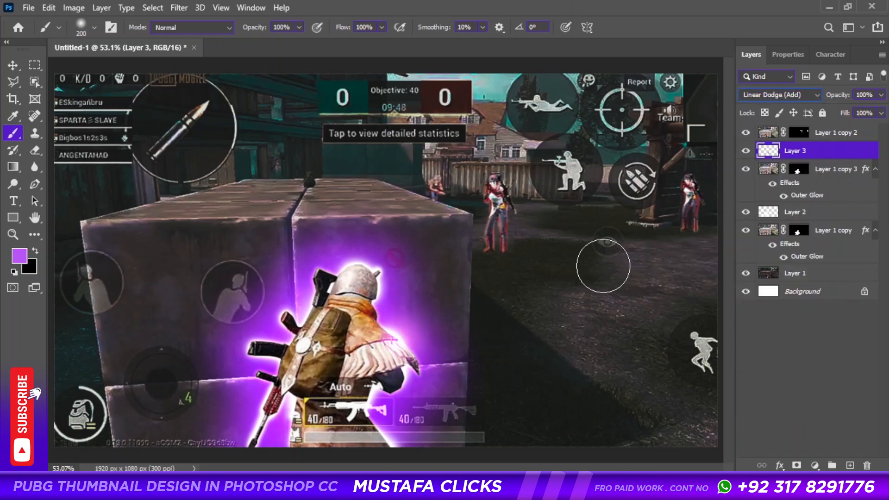
Lower the purple highlight's fill to 84% and place three copies of it over the character's weapons and gear.
key(v)
drag(844, 112, 837, 112)
drag(470, 297, 386, 281)
alt+drag(357, 280, 456, 418)
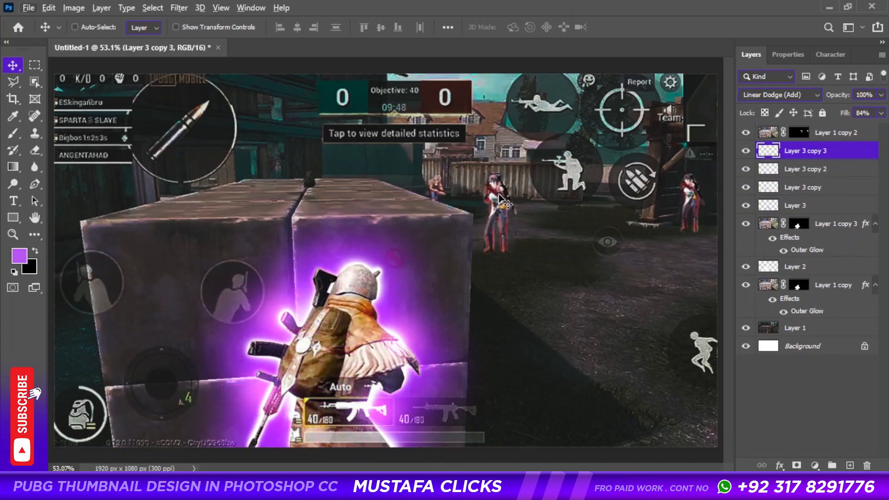
Add an outer glow to Layer 1 copy 2, the enemies layer, and colour it bright green 54ff00.
click(824, 138)
double_click(866, 135)
drag(598, 24, 705, 161)
key(ctrl+plus)
drag(487, 187, 175, 180)
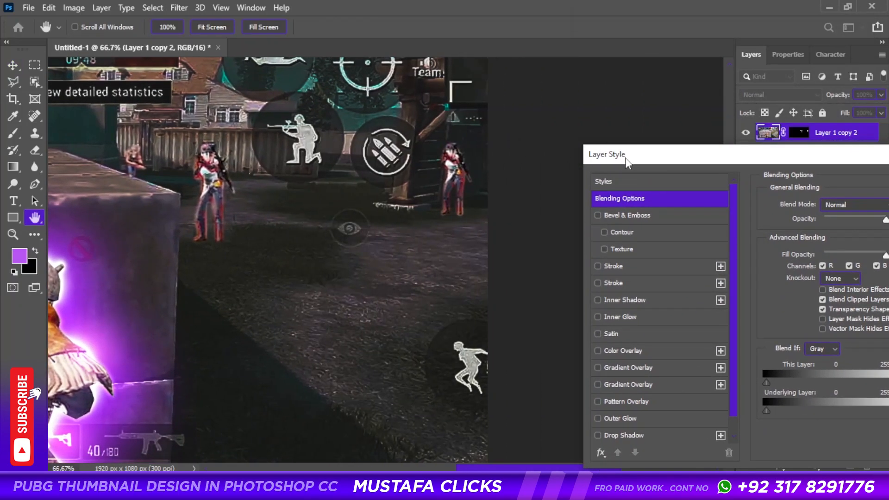
drag(648, 154, 563, 51)
click(535, 315)
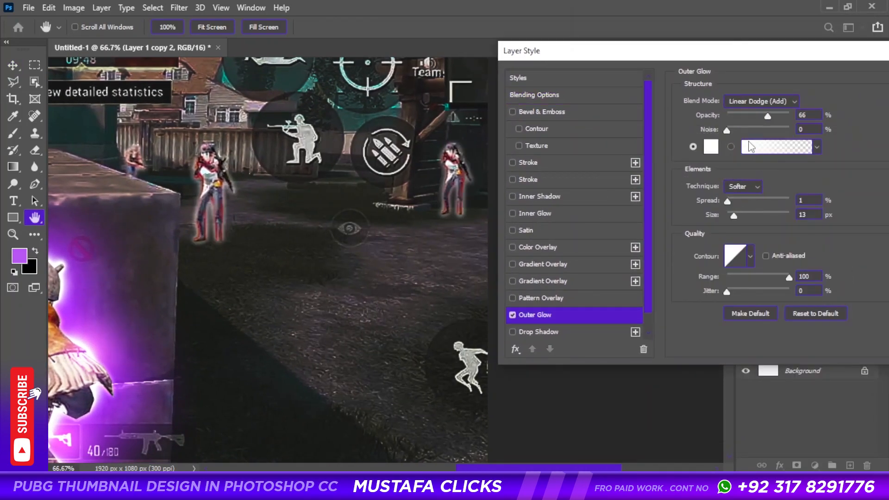
click(754, 147)
text(ff0000)
drag(563, 233, 563, 243)
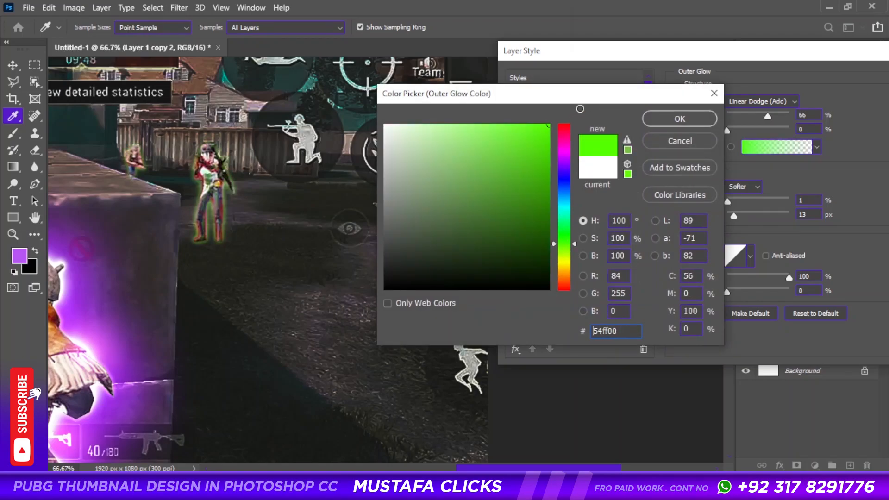
click(680, 119)
Set the enemies' green outer glow to 100% opacity, 2% spread and 22 px size, and apply the layer style.
drag(739, 218, 745, 217)
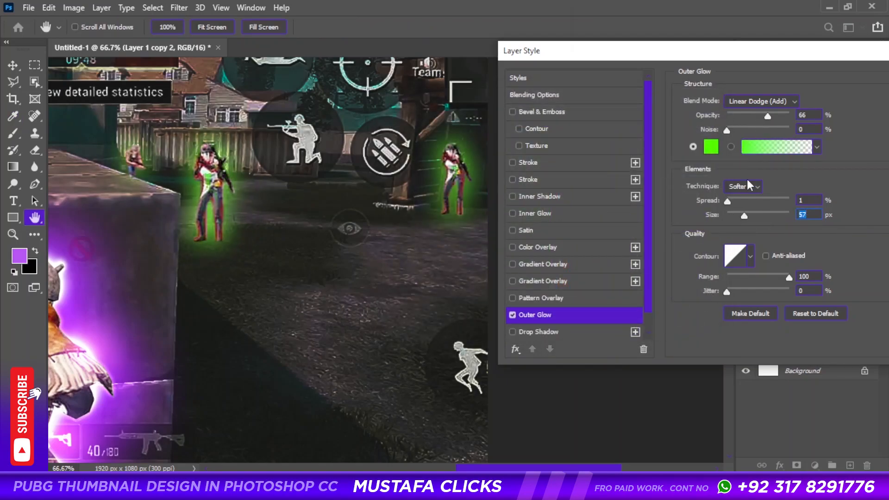
drag(767, 115, 794, 116)
drag(744, 215, 728, 204)
mouse_move(733, 214)
mouse_down()
mouse_move(754, 200)
mouse_move(728, 203)
mouse_up()
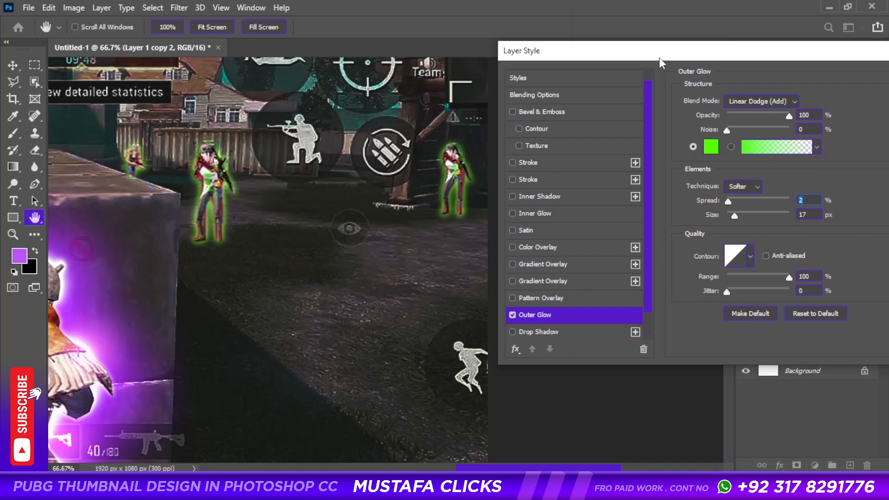
drag(660, 56, 491, 39)
click(567, 196)
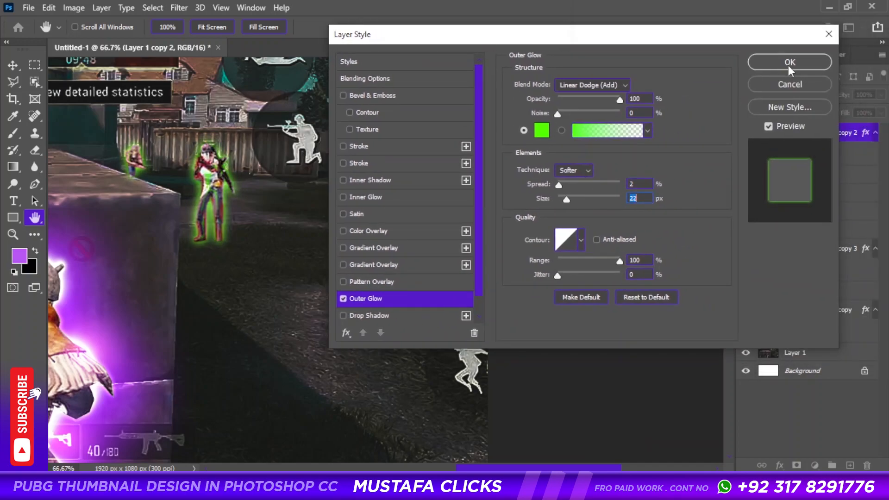
click(786, 64)
key(ctrl+0)
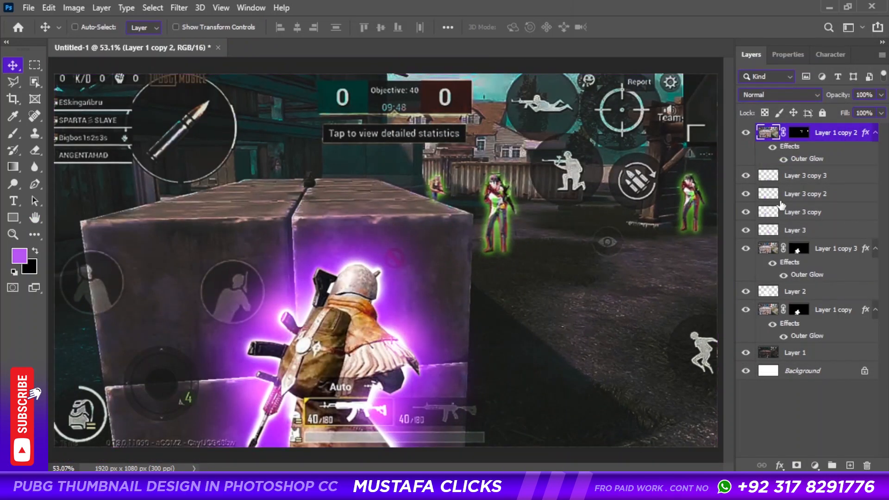
Duplicate the green-glowing enemies layer and change the duplicate's outer glow colour to white.
key(ctrl+j)
right_click(840, 141)
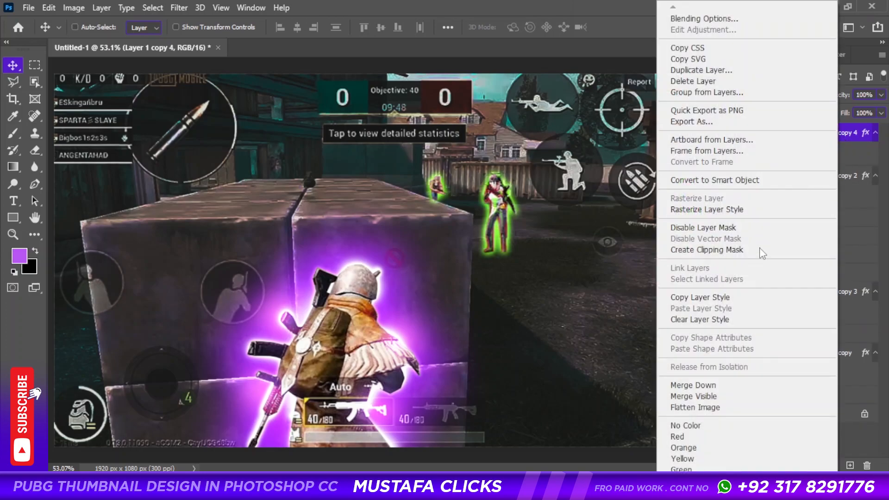
click(759, 299)
click(782, 159)
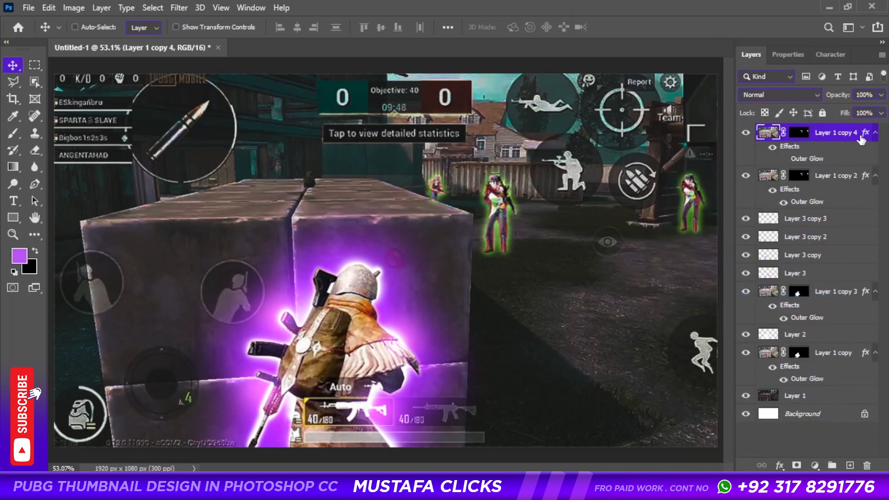
double_click(835, 156)
click(665, 224)
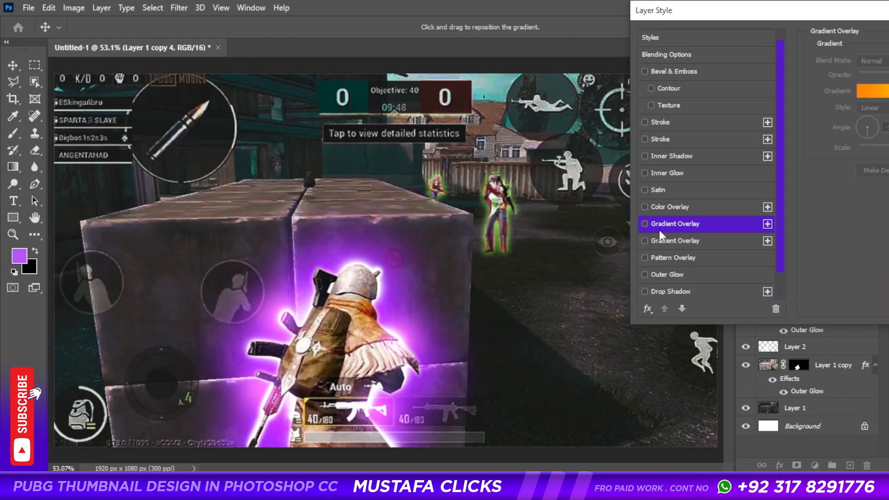
click(676, 274)
drag(805, 11, 761, 10)
click(797, 108)
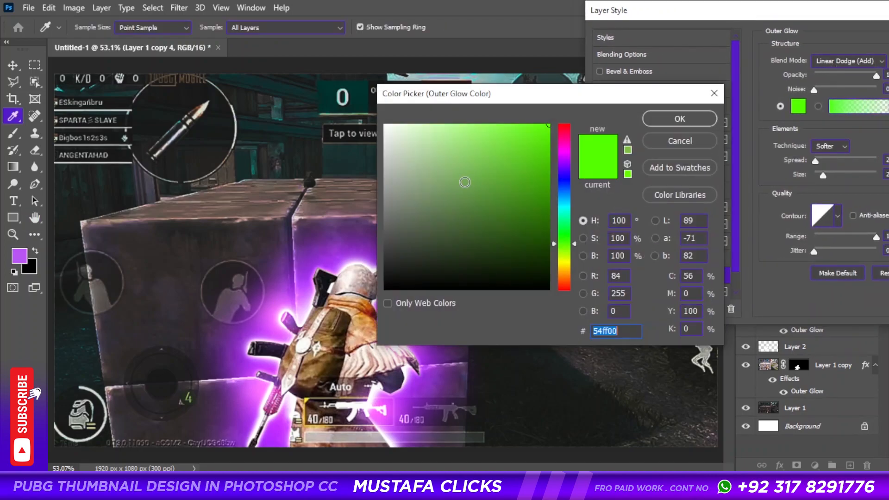
drag(472, 184, 387, 125)
click(675, 121)
Reduce the size and opacity of the enemies' white outer glow and apply the layer style.
mouse_move(875, 75)
mouse_down()
mouse_move(825, 73)
mouse_move(861, 75)
mouse_up()
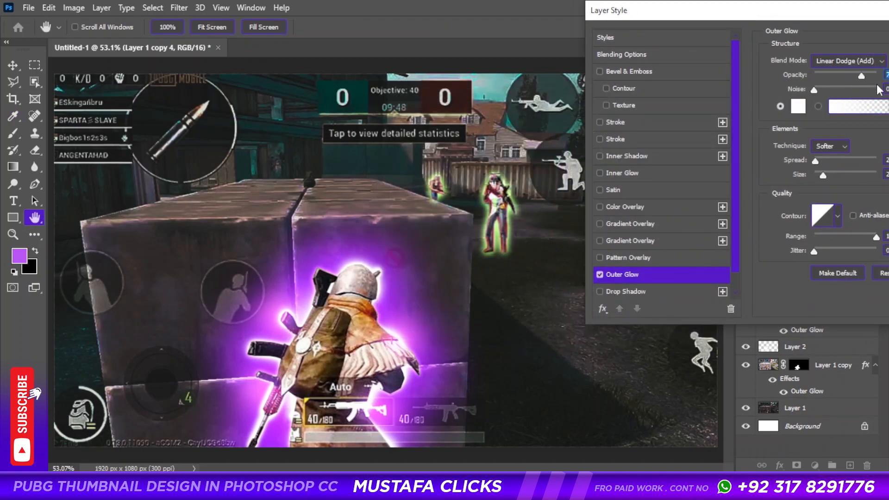
drag(822, 176, 810, 160)
drag(860, 75, 818, 84)
key(Return)
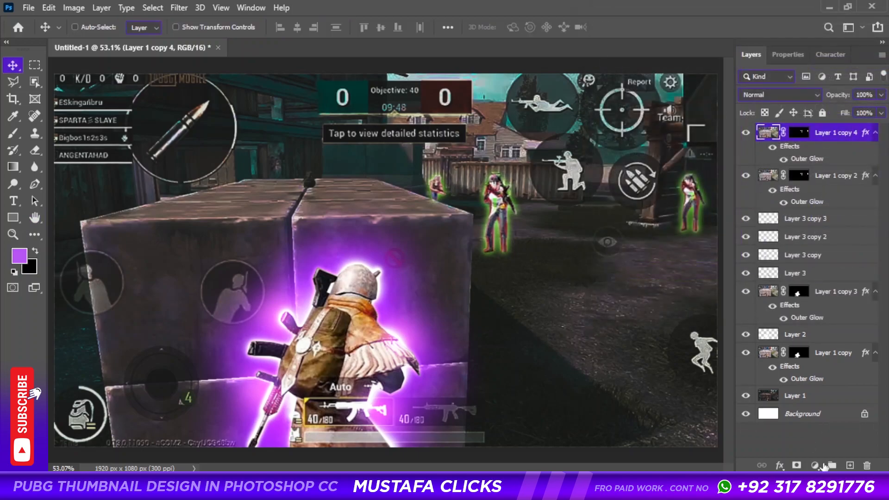
Add a layer above Layer 1 copy 4, blend it as Linear Dodge (Add), and dab soft sampled green light on the middle enemy with a 90 px brush.
click(850, 467)
key(b)
alt+click(511, 194)
alt+click(512, 193)
click(780, 95)
click(768, 223)
click(779, 95)
click(769, 223)
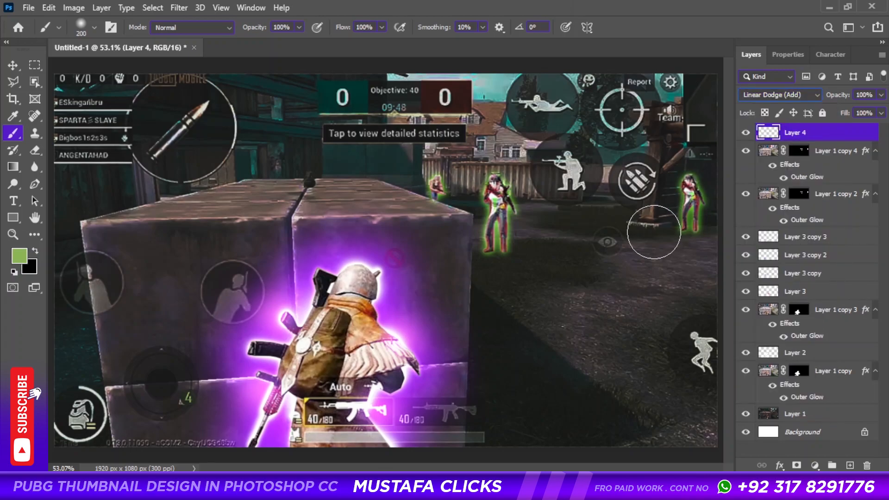
key(bracketleft)
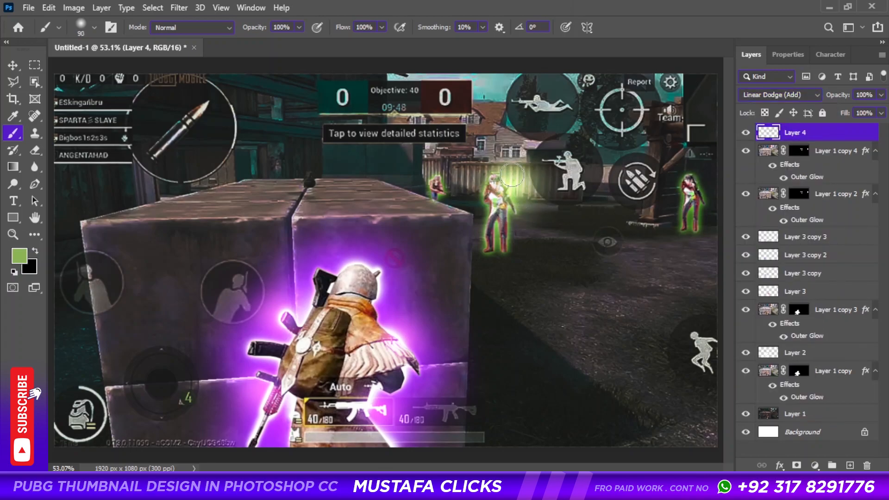
Scale the green light, place copies of it over the other enemies, and lower the opacity of Layer 4 copy 3 to 67%.
key(ctrl+t)
drag(568, 186, 705, 217)
key(Return)
alt+drag(705, 217, 440, 184)
alt+drag(440, 184, 447, 193)
drag(838, 96, 819, 103)
right_click(692, 178)
click(705, 178)
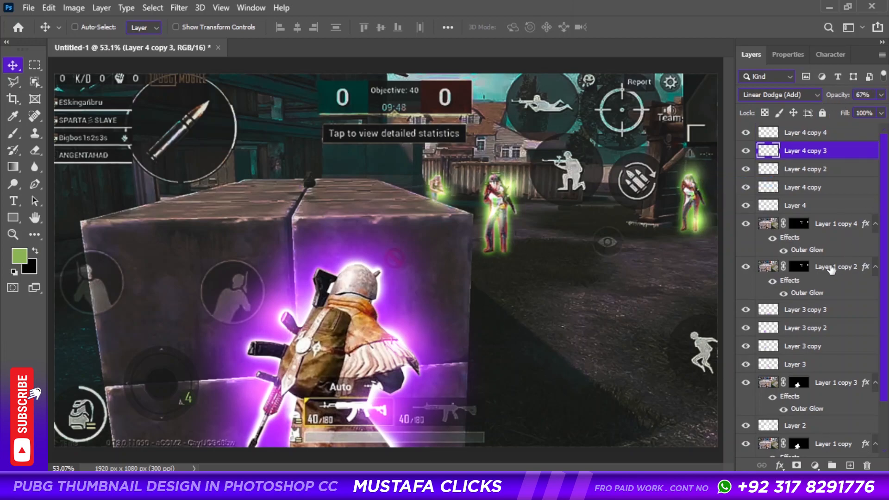
Set the size of Layer 1 copy's purple outer glow to 144 px and apply the layer style.
click(833, 272)
scroll(749, 385, down, 2)
double_click(829, 386)
double_click(808, 400)
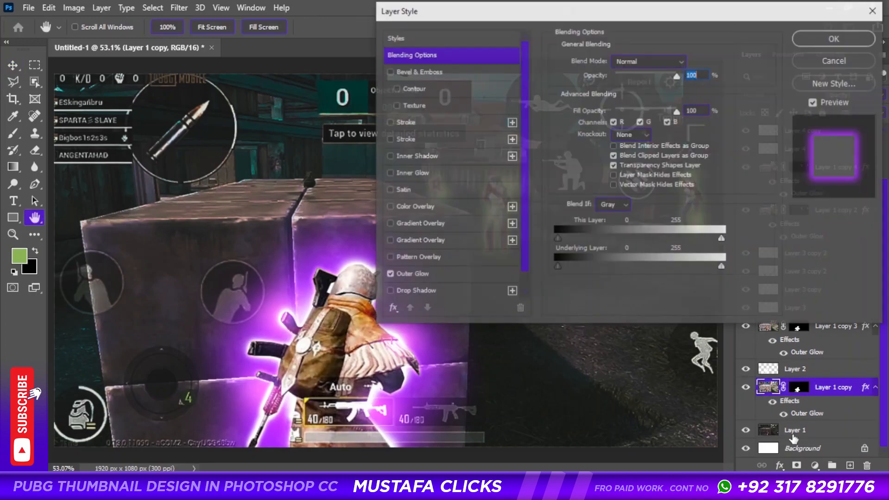
click(411, 274)
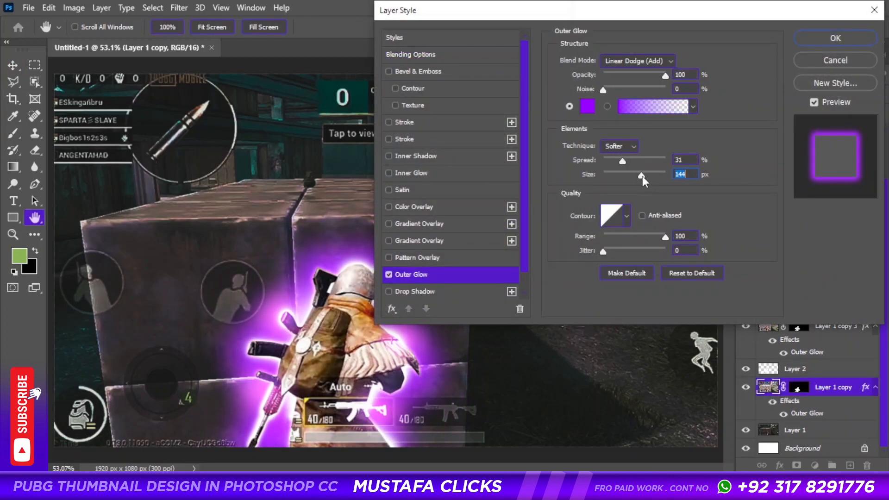
click(835, 38)
Add an empty layer at the top of the stack and group all the character and glow layers beneath it as "chracters".
click(849, 465)
drag(838, 382, 833, 139)
click(835, 152)
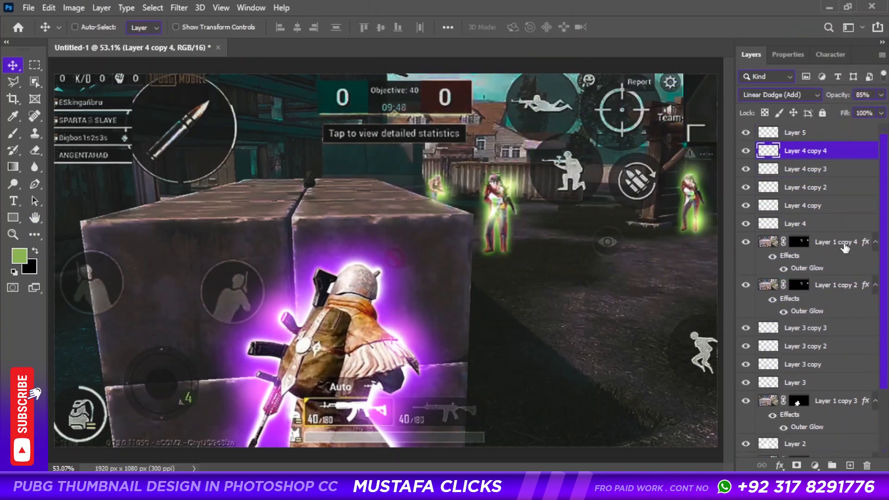
scroll(833, 333, down, 5)
shift+click(823, 414)
key(ctrl+g)
double_click(795, 149)
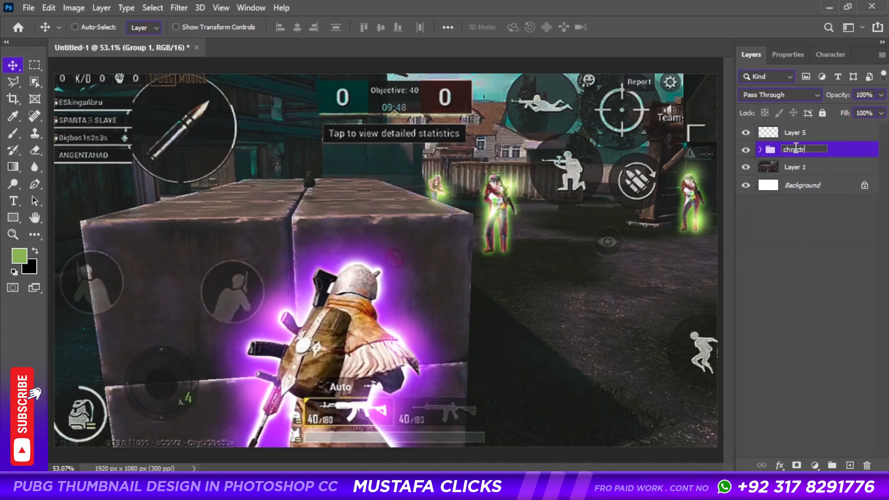
text(chracters)
key(Return)
Draw a green arrow on Layer 5 across the box face, pointing toward the enemies, using a hard 20 px brush.
click(823, 133)
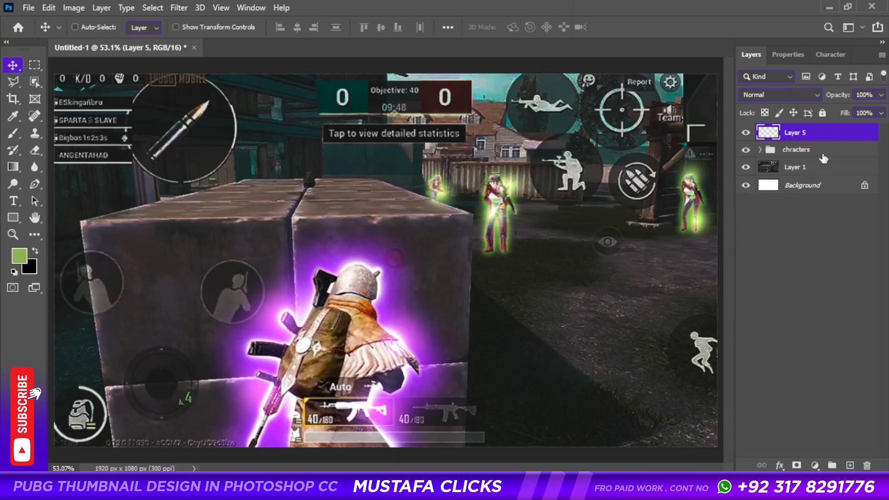
key(b)
right_click(311, 227)
drag(412, 286, 475, 290)
key(Return)
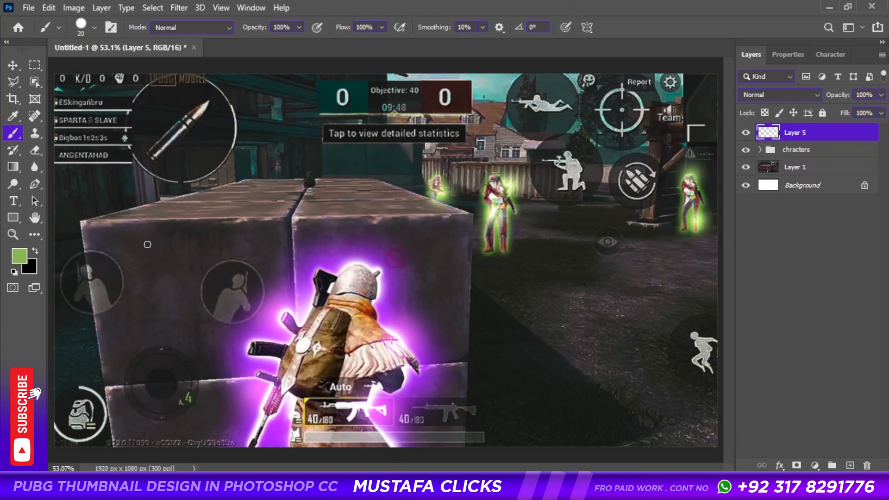
shift+click(446, 236)
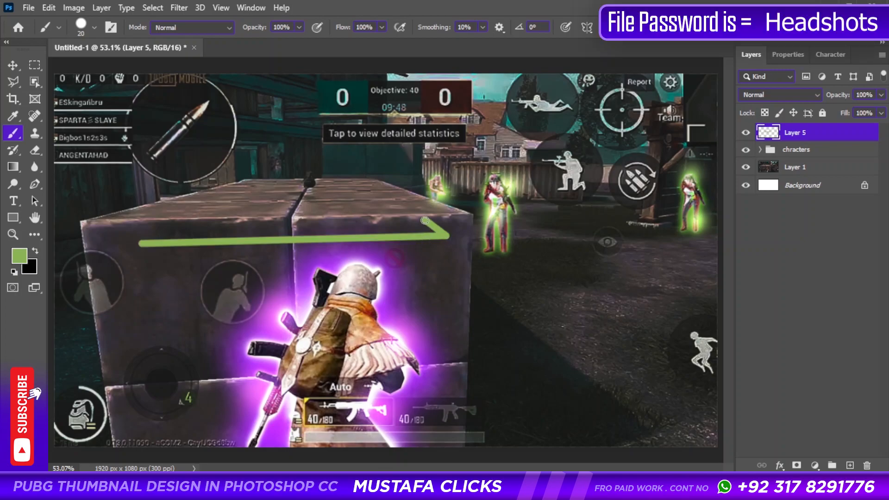
shift+click(426, 258)
key(ctrl+z)
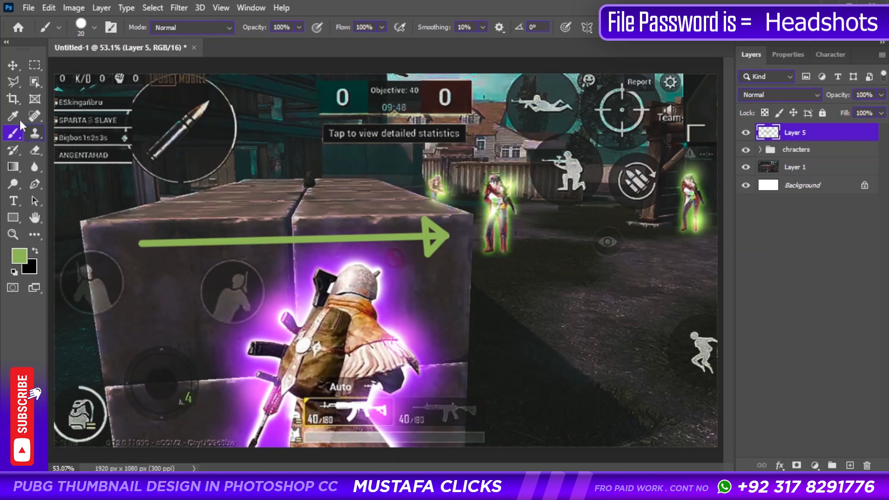
Erase the piece of the shaft inside the arrowhead so that only its triangular outline remains.
scroll(436, 239, up, 6)
key(e)
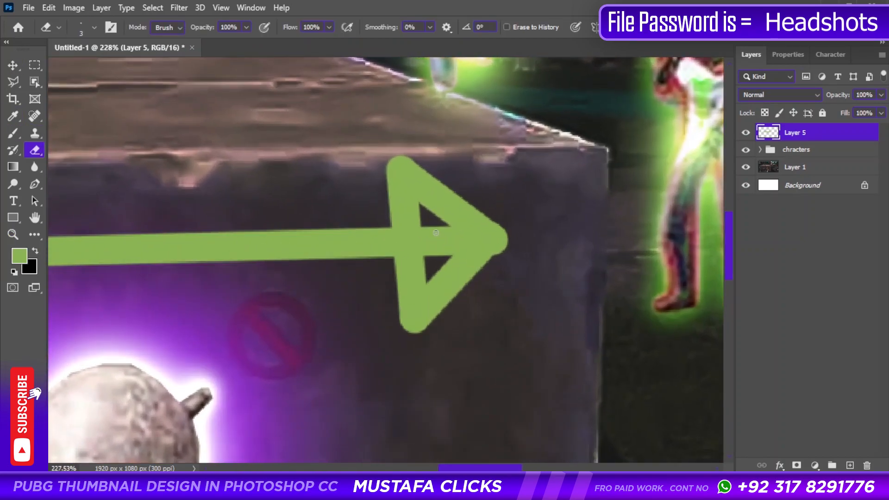
mouse_move(431, 258)
mouse_down()
mouse_move(431, 232)
mouse_move(438, 256)
mouse_move(448, 238)
mouse_move(434, 227)
mouse_move(453, 245)
mouse_up()
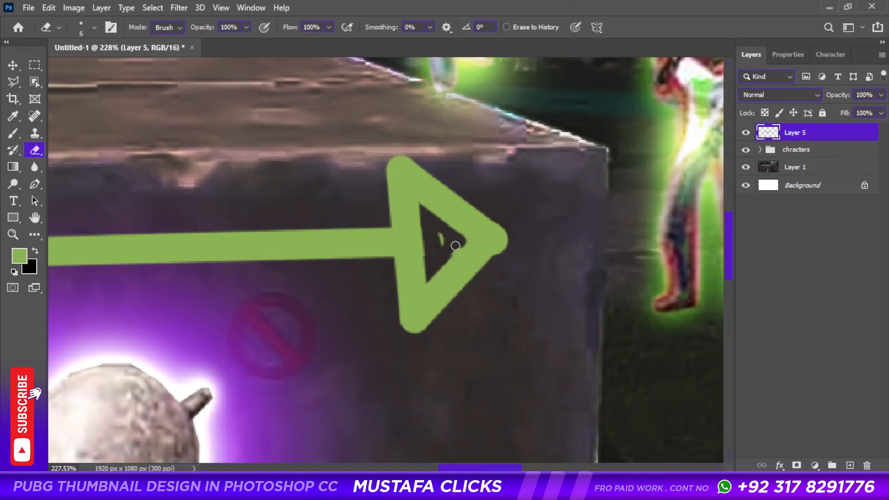
Scale down the arrow on Layer 5 and position it just above the main character's head.
scroll(447, 255, down, 6)
key(v)
key(ctrl+t)
mouse_move(450, 237)
mouse_down()
mouse_move(338, 237)
mouse_move(443, 245)
mouse_move(459, 234)
mouse_up()
key(Return)
key(ctrl+t)
key(Return)
key(shift+Up)
key(shift+Up)
key(shift+Up)
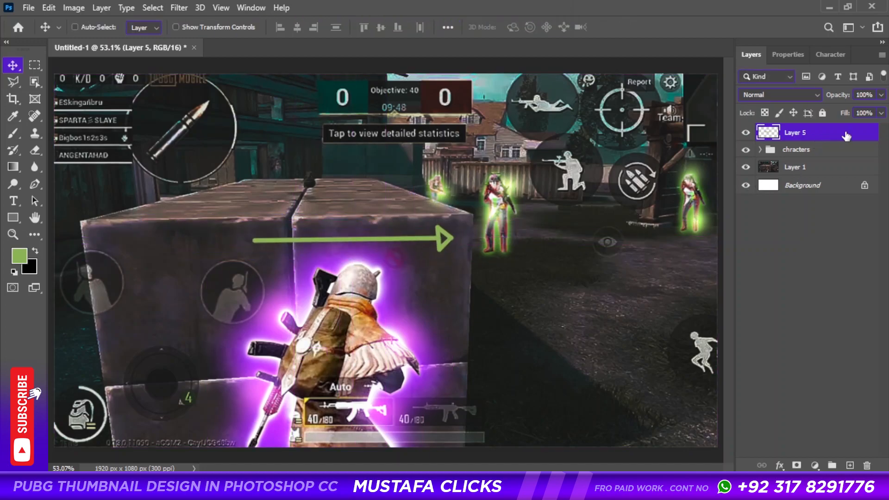
Give the Layer 5 arrow a white colour overlay and a red outer glow, and apply the layer style.
double_click(846, 135)
click(585, 106)
click(564, 126)
click(662, 116)
mouse_move(621, 161)
mouse_down()
mouse_move(613, 160)
mouse_move(618, 174)
mouse_up()
click(431, 207)
click(835, 38)
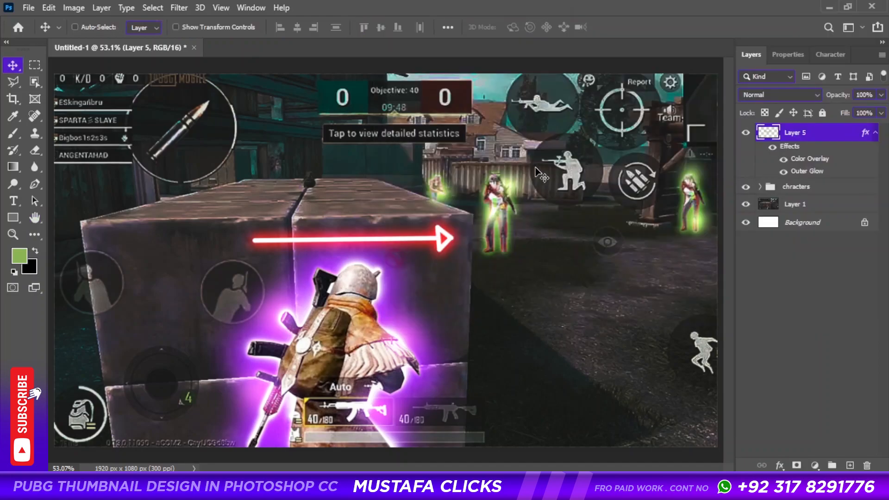
Duplicate the glowing arrow between the two standing enemies and flip the copy horizontally.
drag(421, 239, 639, 180)
key(ctrl+t)
right_click(637, 182)
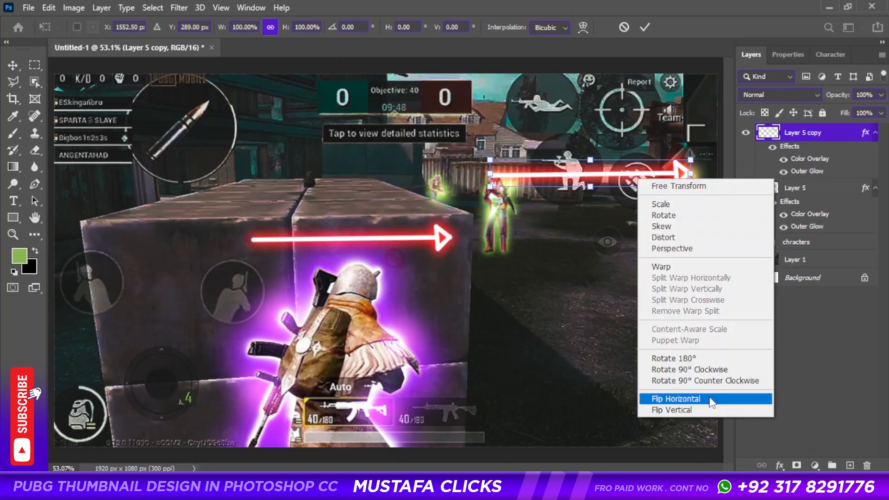
click(667, 451)
key(Return)
Select and delete the arrowhead from the Layer 5 copy arrow, leaving a plain glowing line.
key(m)
mouse_move(484, 150)
mouse_down()
mouse_move(520, 207)
mouse_move(510, 210)
mouse_up()
key(Delete)
key(ctrl+d)
Move and transform the glowing line so that it spans from one standing enemy's head to the other's.
mouse_move(510, 163)
mouse_down()
mouse_move(525, 178)
mouse_move(471, 170)
mouse_move(490, 170)
mouse_up()
key(ctrl+t)
key(Return)
key(v)
key(ctrl+t)
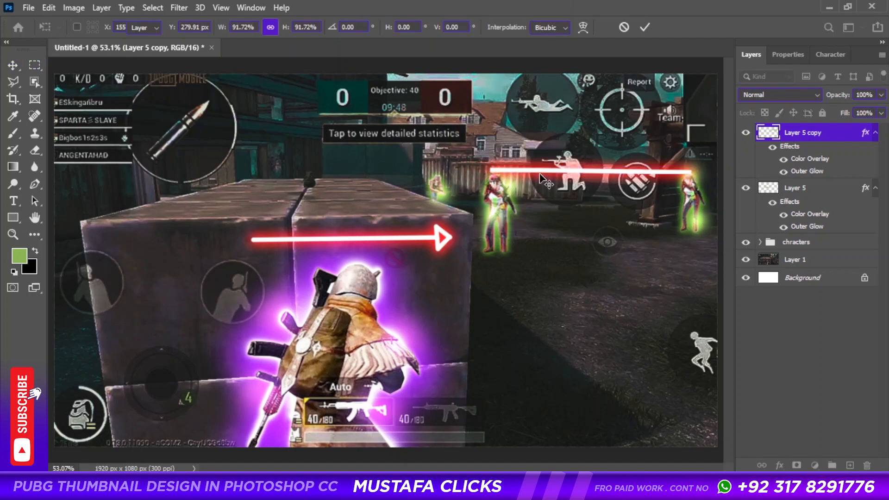
key(Return)
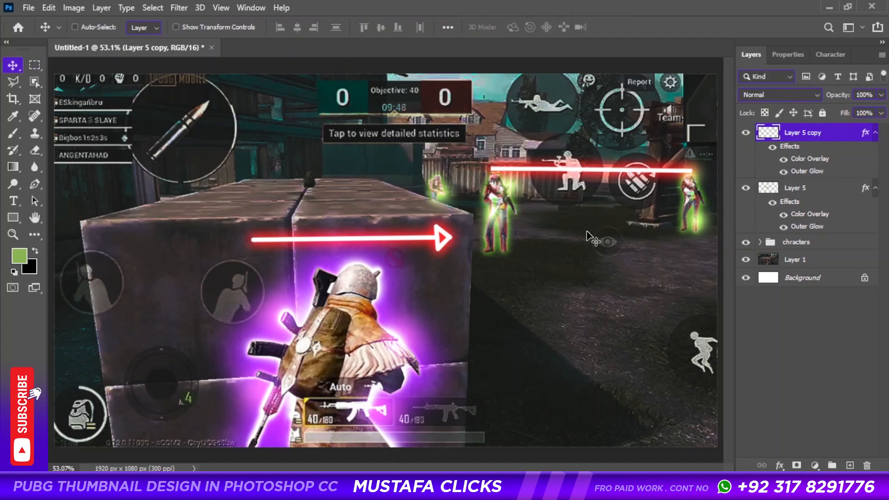
Duplicate the glowing line below the two standing enemies and tilt the copy to follow their feet.
alt+drag(602, 171, 607, 238)
key(ctrl+t)
ctrl+drag(494, 240, 496, 256)
key(Return)
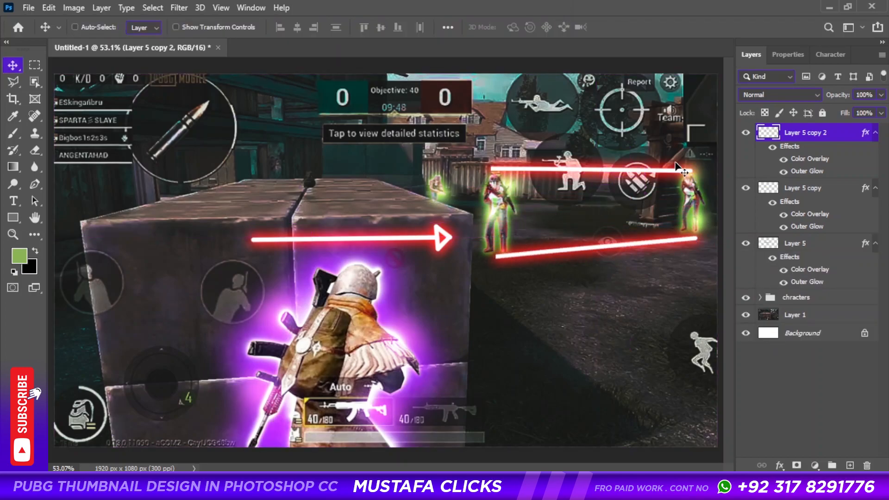
right_click(533, 170)
click(537, 175)
key(ctrl+j)
key(ctrl+t)
right_click(553, 170)
click(588, 391)
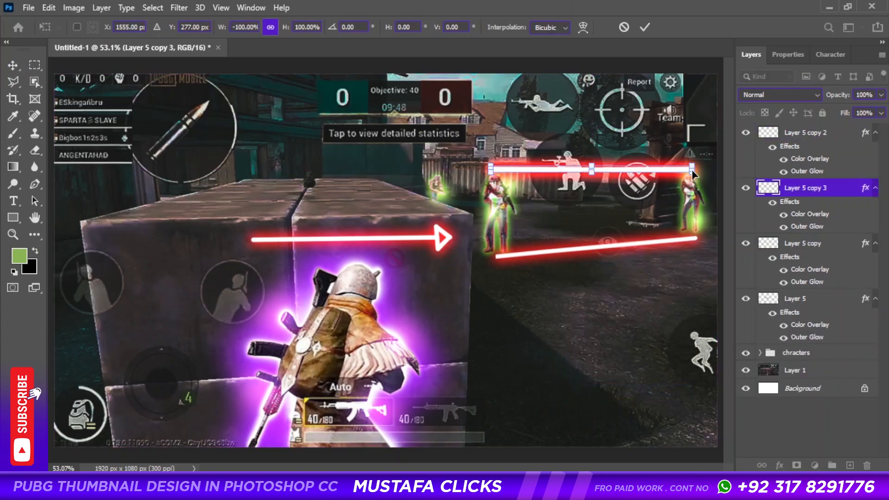
drag(691, 173, 427, 172)
key(Escape)
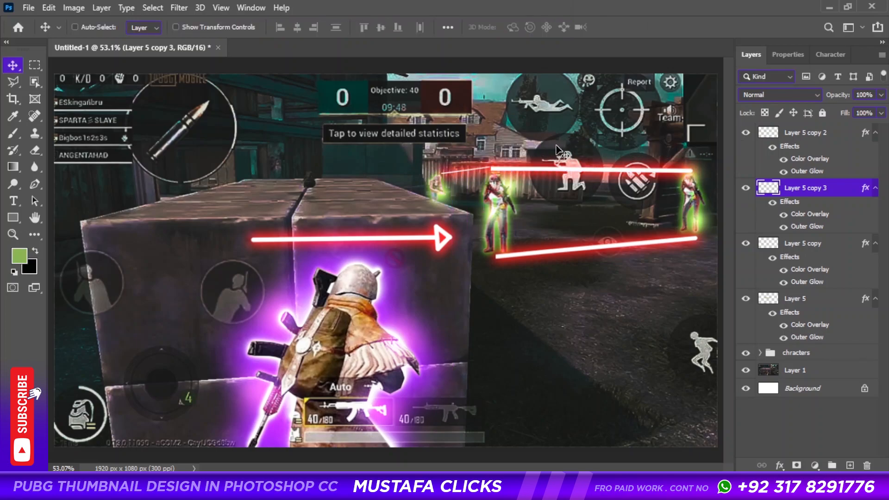
key(Delete)
Copy a short piece of the upper glowing line to a new layer and place it between the crouching and nearest standing enemies.
key(m)
mouse_move(479, 153)
mouse_down()
mouse_move(572, 188)
mouse_move(477, 175)
mouse_up()
key(ctrl+j)
key(v)
key(ctrl+t)
drag(570, 169, 513, 242)
key(Return)
Tilt and stretch the short line copy so it runs from the crouching enemy's feet to the nearest standing enemy's feet.
key(ctrl+t)
drag(440, 172, 500, 175)
drag(482, 263, 497, 239)
key(ctrl+z)
drag(476, 267, 479, 230)
drag(512, 221, 518, 232)
drag(457, 209, 456, 217)
key(Return)
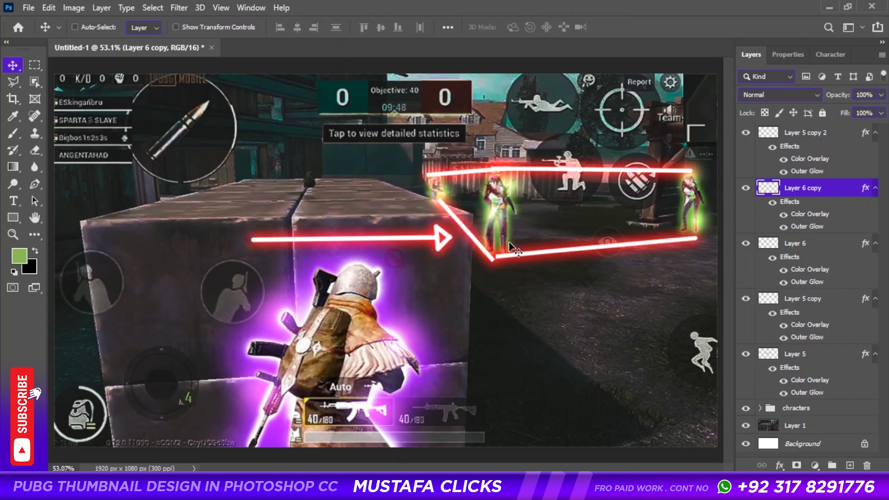
Erase the part of the diagonal glowing line that crosses the stone block, using a larger eraser.
key(e)
key(bracketright)
key(bracketright)
key(bracketright)
key(bracketright)
key(bracketright)
key(bracketright)
key(bracketright)
key(bracketright)
key(bracketright)
key(bracketright)
drag(449, 213, 468, 233)
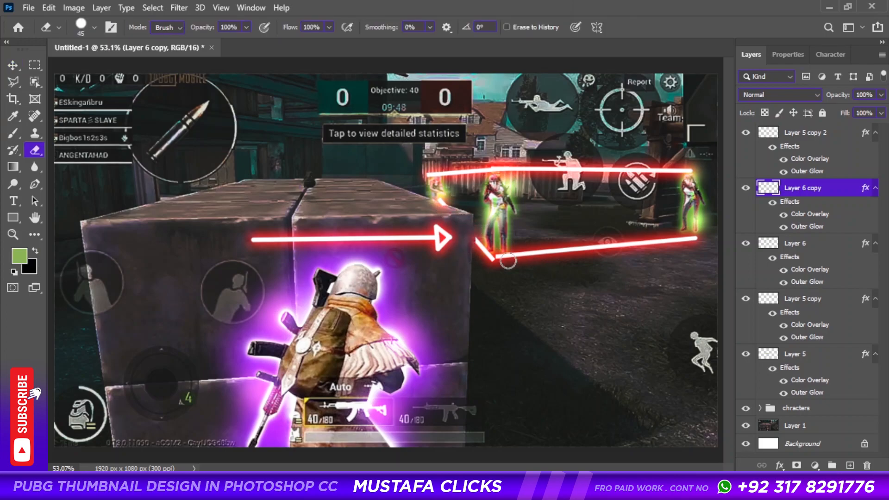
drag(493, 263, 493, 260)
key(v)
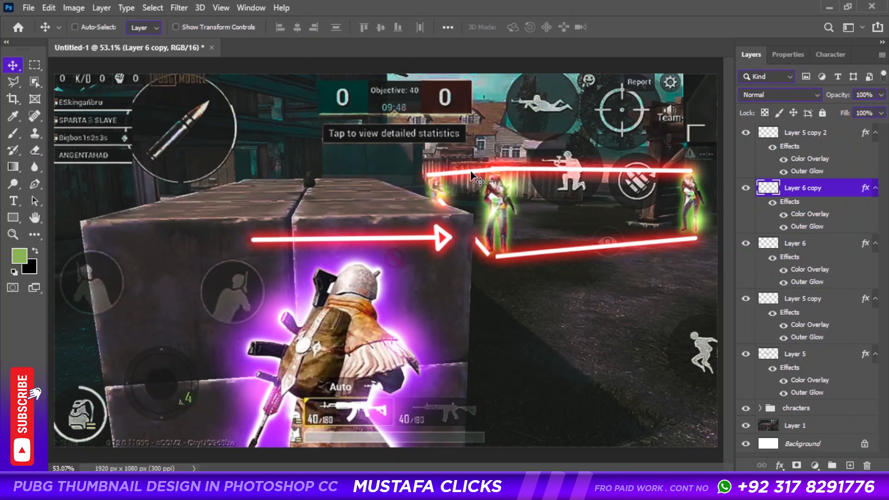
Touch up the ends of the short glowing lines on Layer 6 and Layer 6 copy around the nearest standing enemy.
right_click(471, 172)
click(489, 178)
key(b)
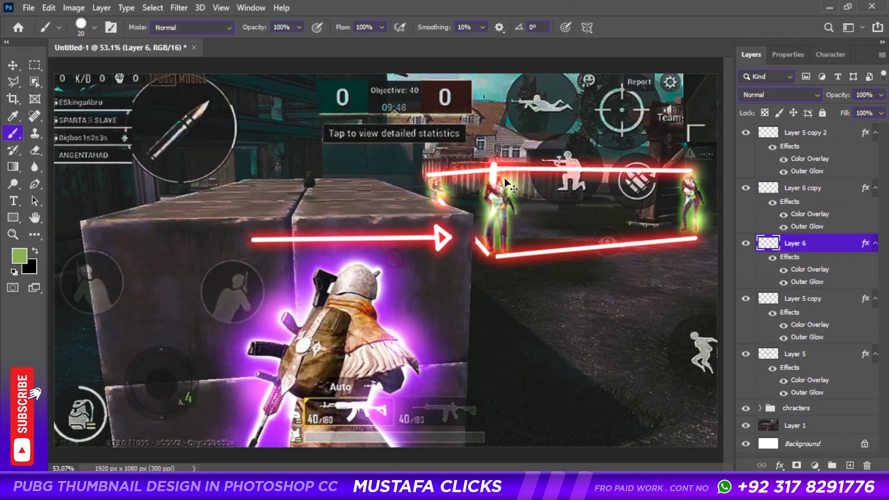
key(v)
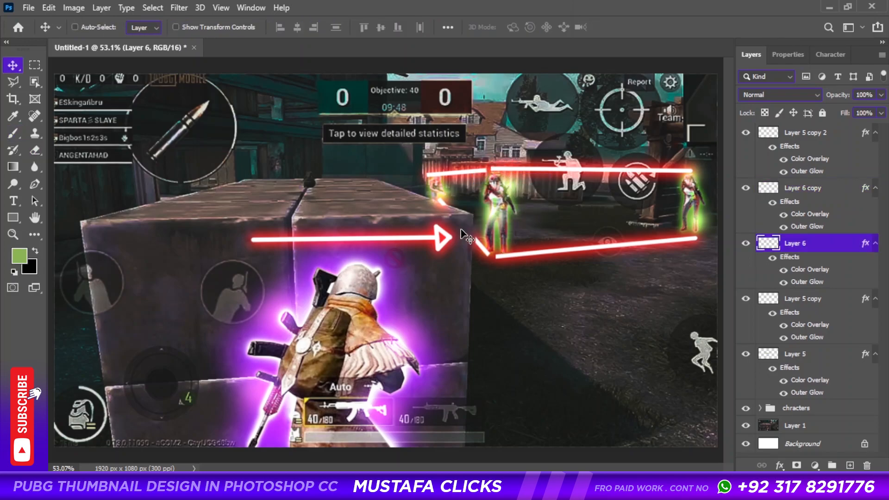
key(e)
key(v)
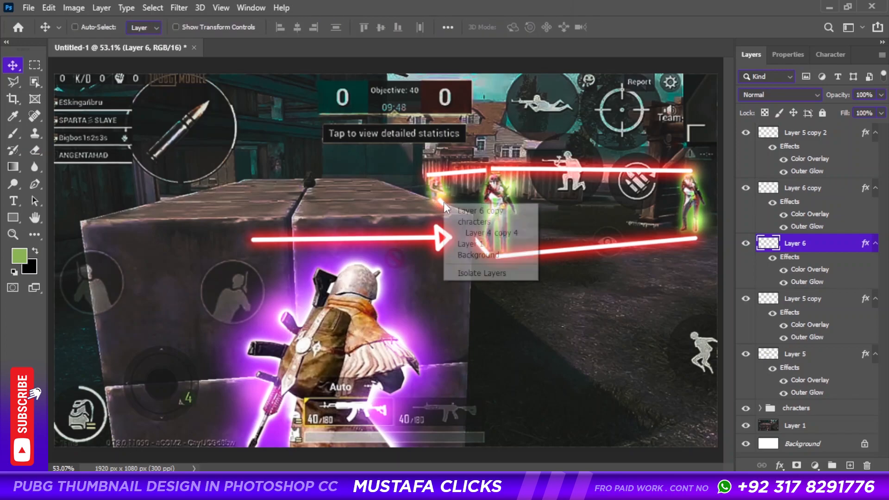
ctrl+click(443, 202)
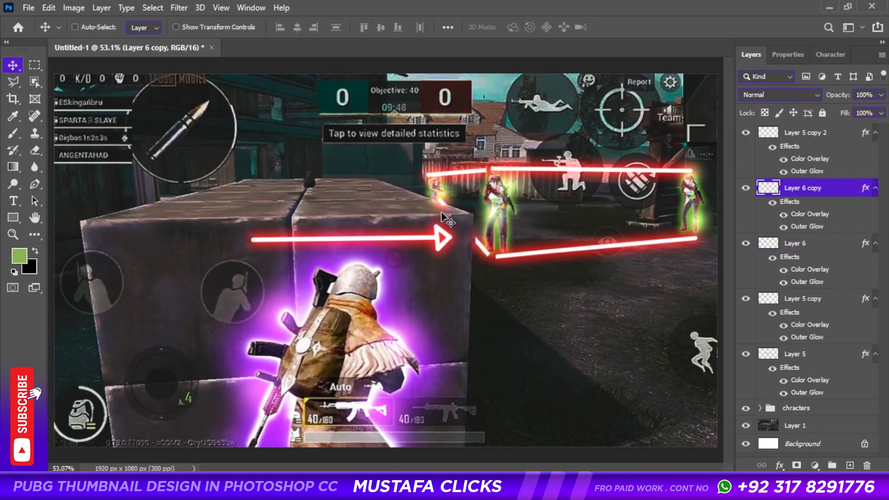
key(e)
key(v)
Group all the glowing arrow and line layers and name the group "Arows".
click(820, 144)
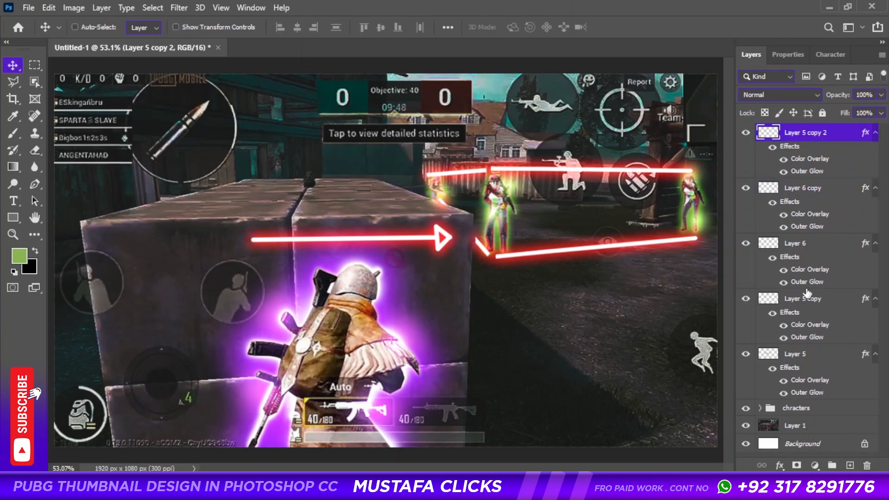
shift+click(806, 354)
key(ctrl+g)
double_click(799, 133)
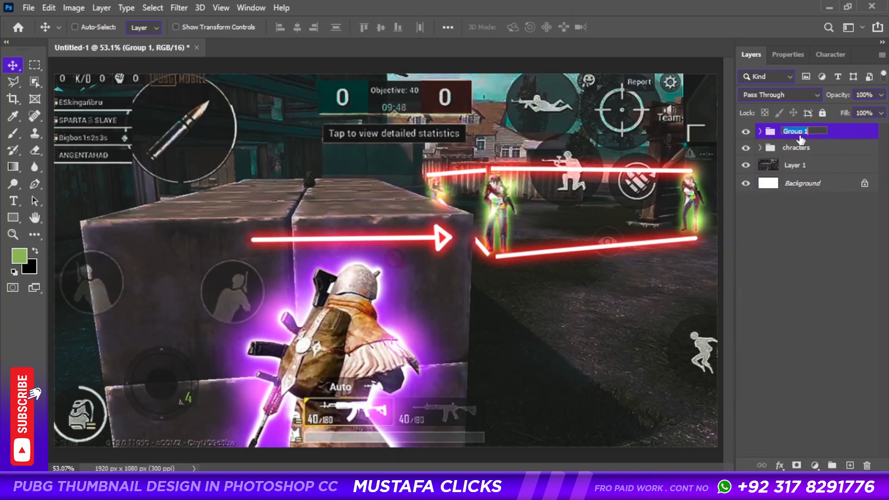
key(Return)
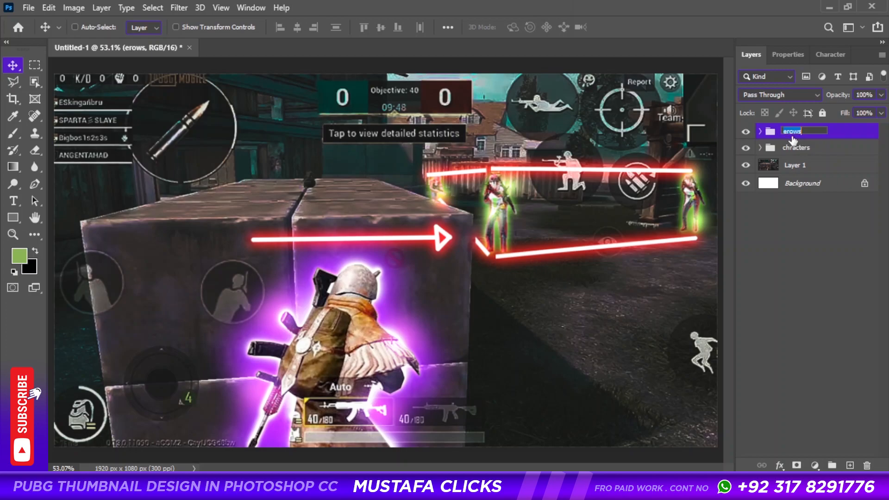
key(Return)
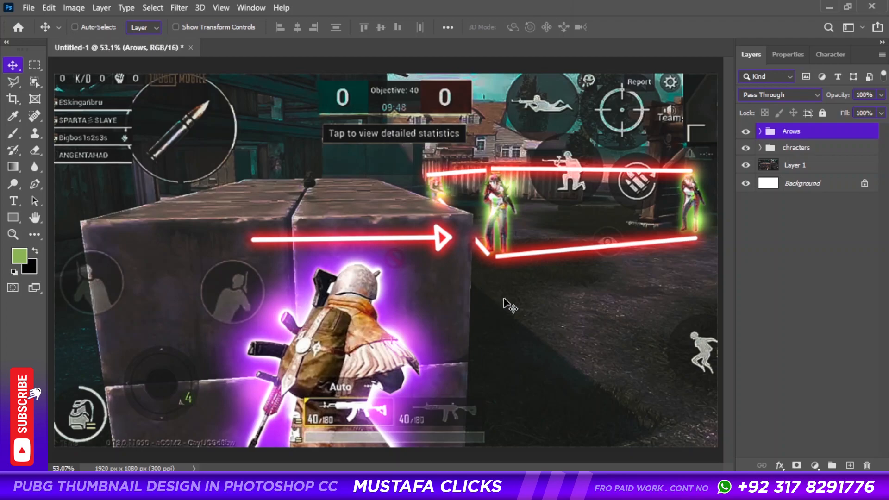
Add a text layer reading "SECRET OF TRIPLE" above the stone block.
key(t)
click(269, 148)
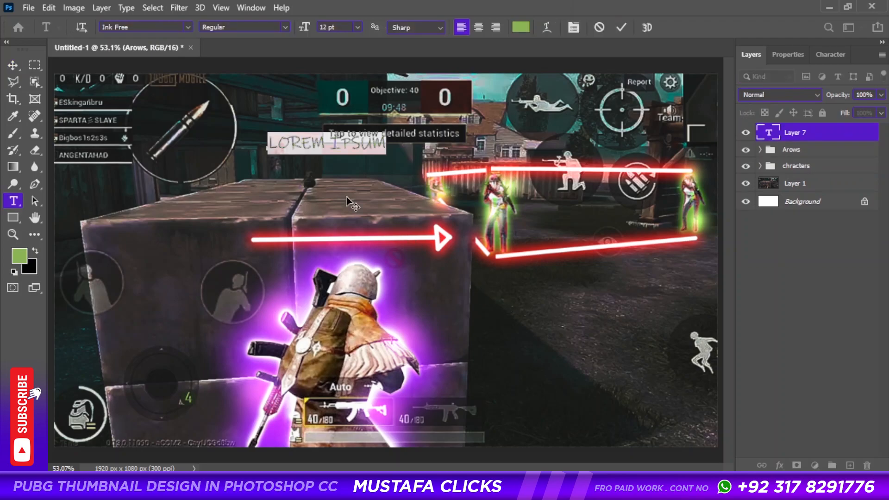
key(BackSpace)
text(SECRET OF TRIPL)
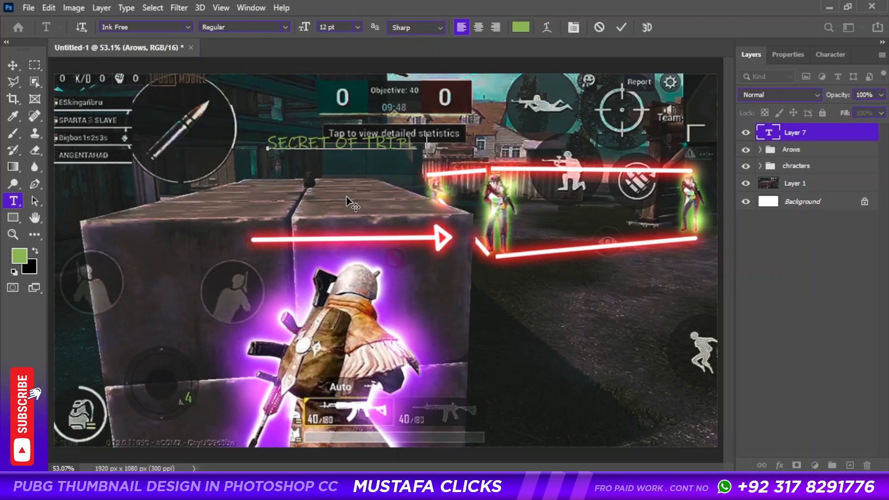
Change the whole title text to the NTF-Grand font in the Bold style.
key(ctrl+a)
click(187, 27)
click(212, 91)
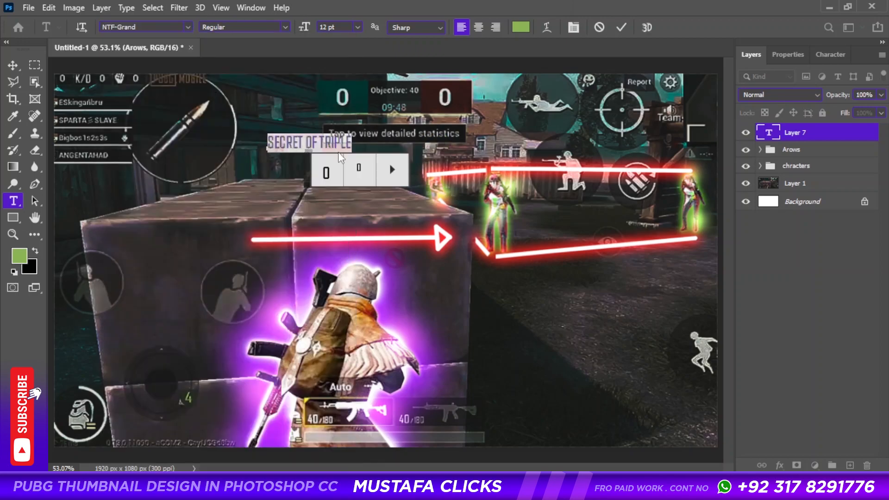
click(285, 27)
click(279, 60)
click(331, 146)
key(ctrl+Return)
Move the "SECRET OF TRIPLE" title to the upper edge of the canvas and enlarge it.
key(v)
key(ctrl+t)
drag(355, 143, 321, 109)
key(Return)
key(ctrl+t)
drag(377, 108, 464, 109)
Duplicate the title just below the original and change the copy's text to "HEADSHOTS".
drag(411, 112, 357, 141)
key(Return)
key(t)
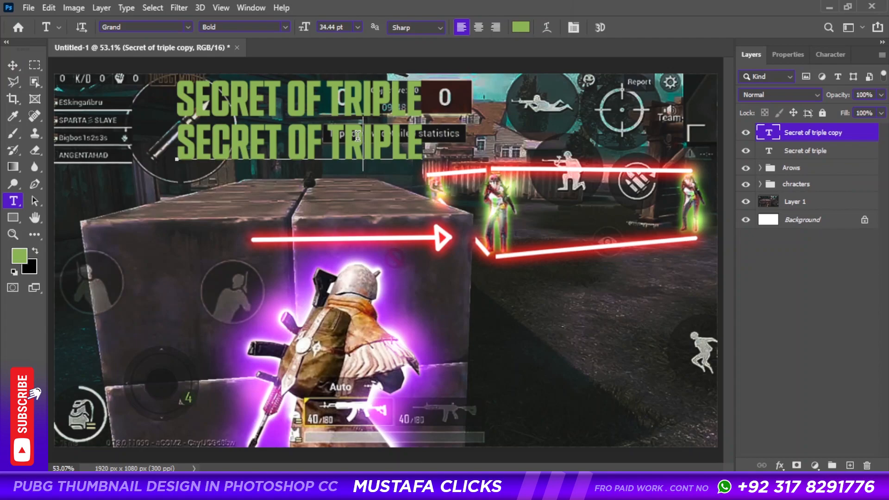
click(357, 136)
key(ctrl+a)
text(HEE)
key(BackSpace)
text(AD)
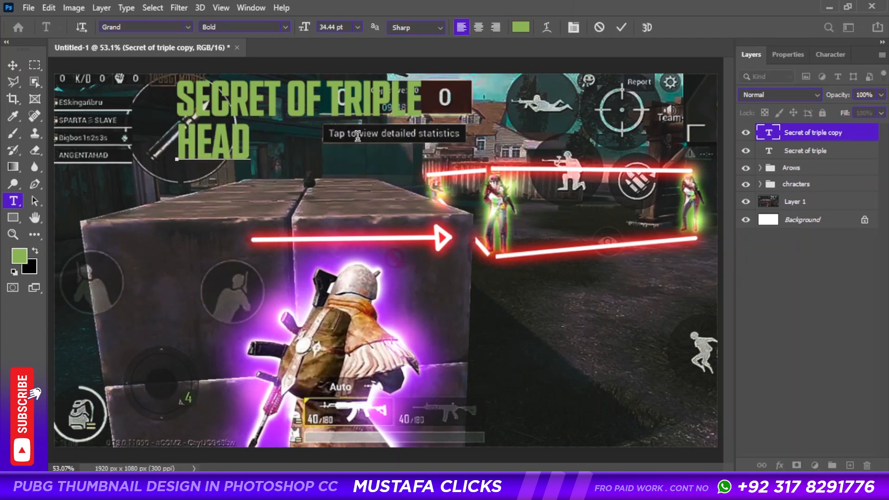
text(SHOOTS)
key(BackSpace)
key(BackSpace)
key(BackSpace)
text(TS)
key(ctrl+Return)
Enlarge "HEADSHOTS" to the width of the line above and nudge it into place beneath it.
key(ctrl+t)
drag(342, 143, 422, 144)
key(Return)
key(shift+Down)
key(shift+Down)
key(Left)
key(Left)
key(Left)
key(Left)
key(Left)
key(Left)
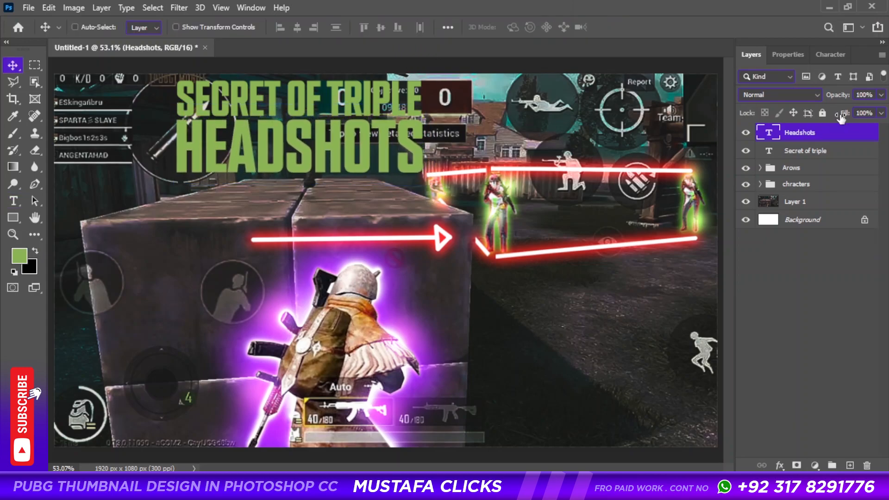
Give "HEADSHOTS" an orange-to-yellow Gradient Overlay and a textured Bevel & Emboss with size 232 px, soften 0 and shadow opacity 0%.
double_click(859, 135)
click(430, 224)
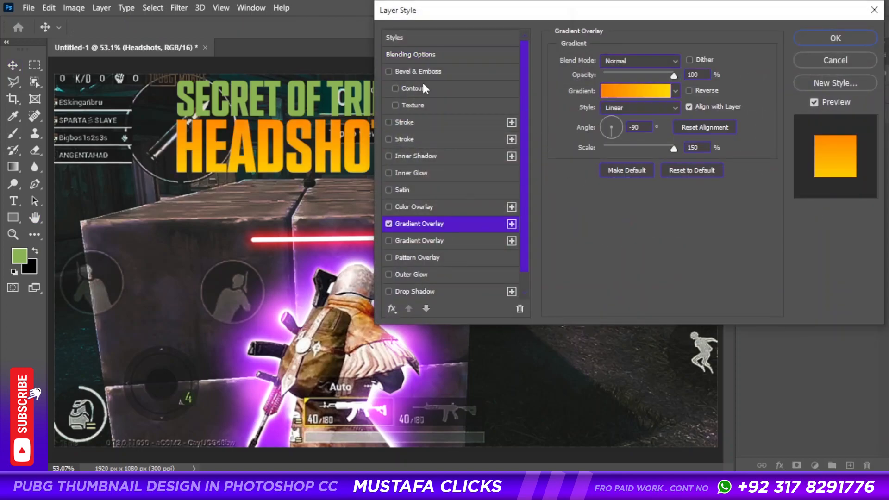
click(417, 71)
drag(643, 116, 667, 115)
drag(610, 131, 608, 132)
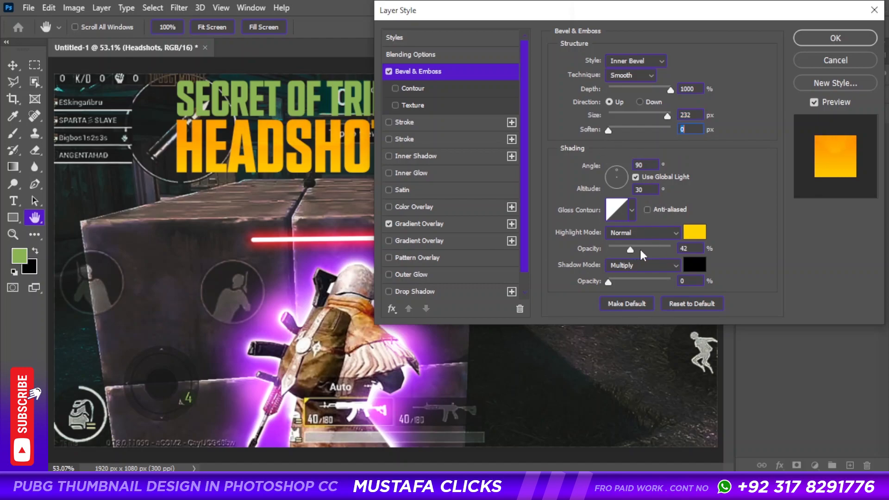
drag(654, 250, 671, 251)
mouse_move(609, 282)
mouse_down()
mouse_move(670, 282)
mouse_move(606, 282)
mouse_up()
click(396, 87)
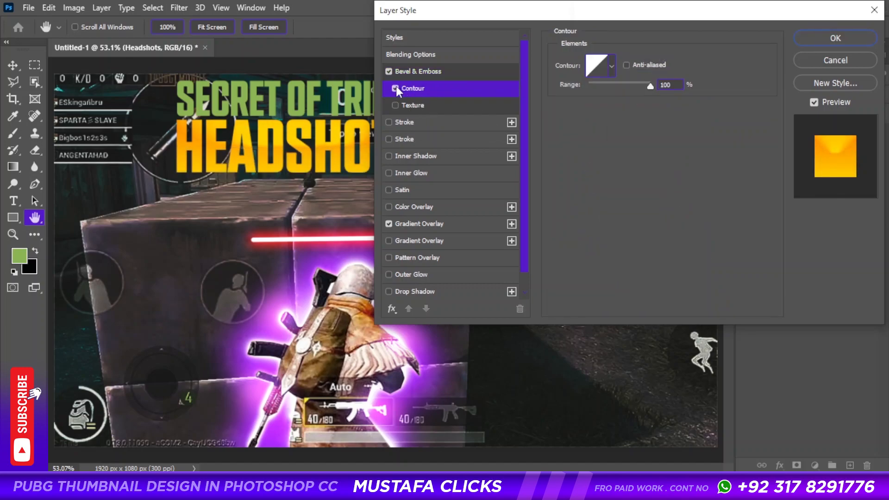
click(409, 105)
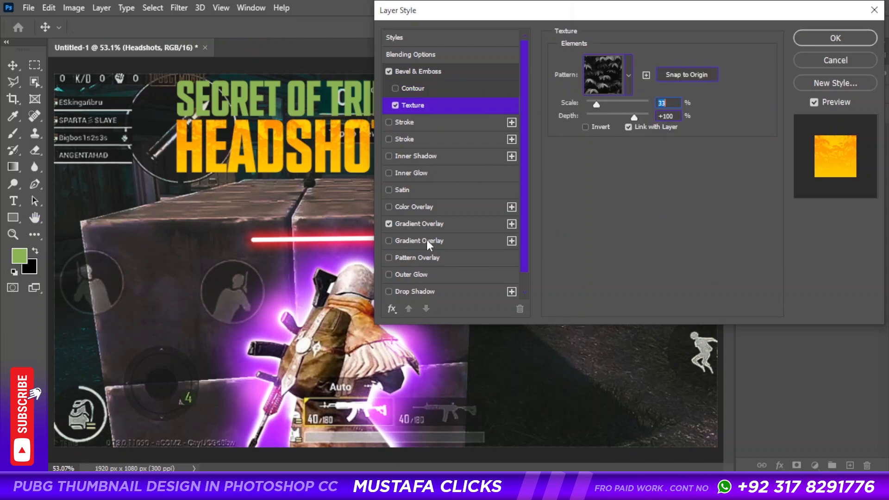
Add two Drop Shadows to "HEADSHOTS", setting the red one's distance to 12 px.
scroll(435, 264, down, 1)
click(457, 274)
click(458, 290)
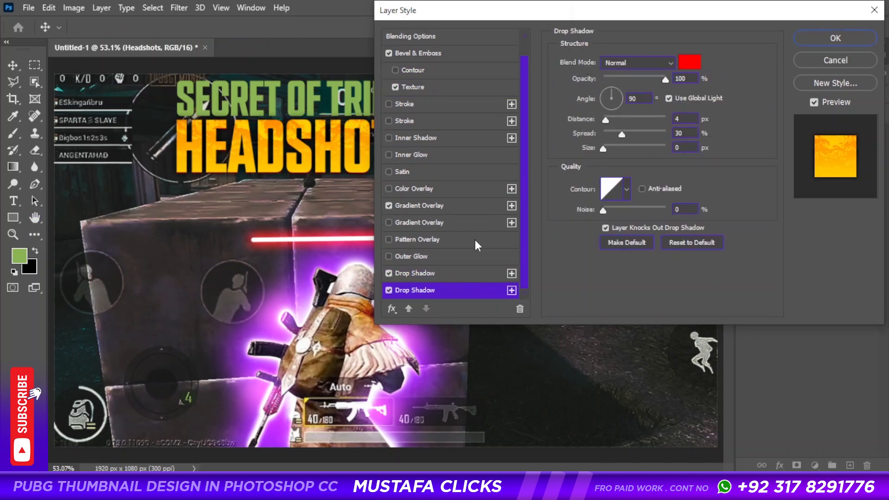
drag(615, 119, 610, 120)
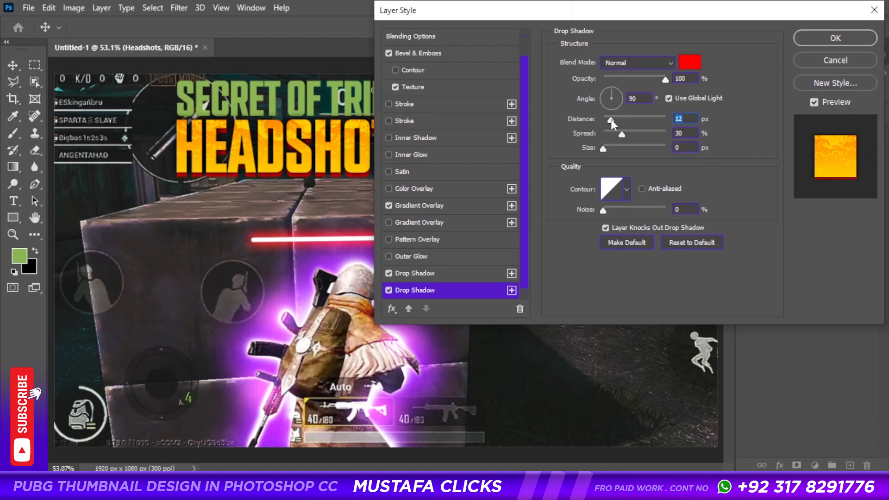
click(835, 38)
Give the "SECRET OF TRIPLE" text a white Color Overlay at 100% opacity.
right_click(389, 91)
click(428, 98)
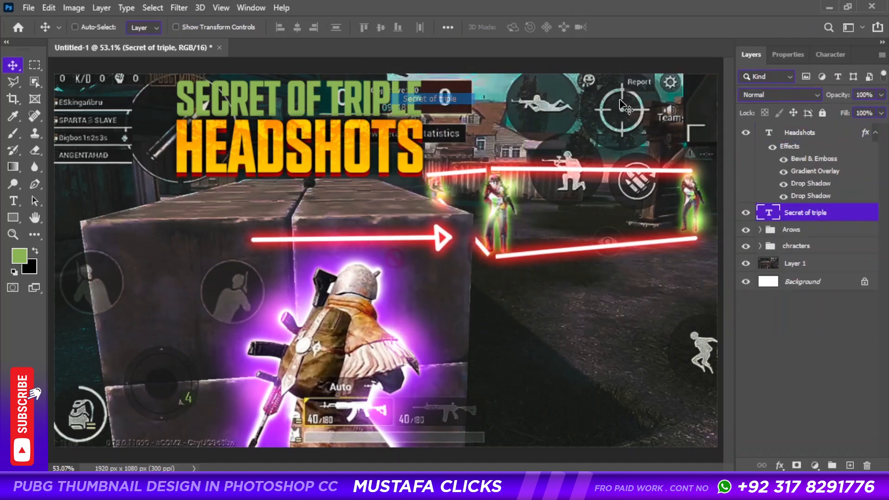
double_click(838, 215)
click(433, 208)
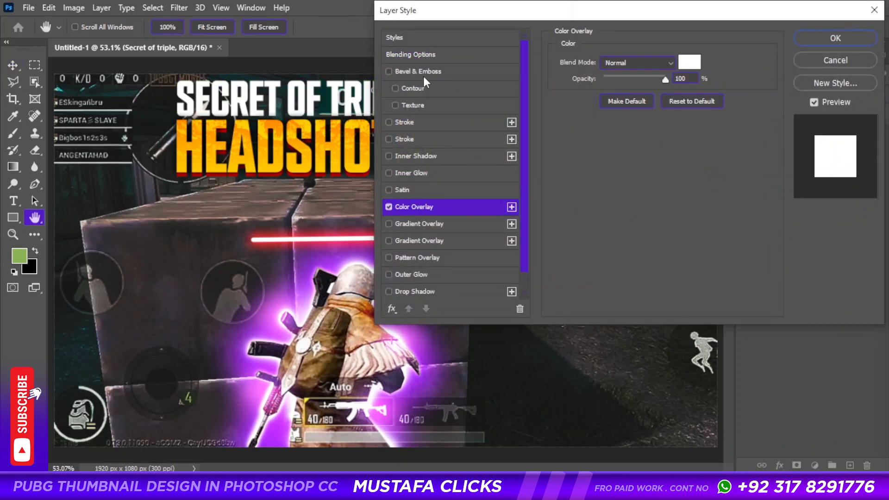
Add a black Drop Shadow and a red Drop Shadow with 8 px distance to "SECRET OF TRIPLE".
click(437, 281)
scroll(438, 281, down, 1)
click(388, 256)
click(419, 274)
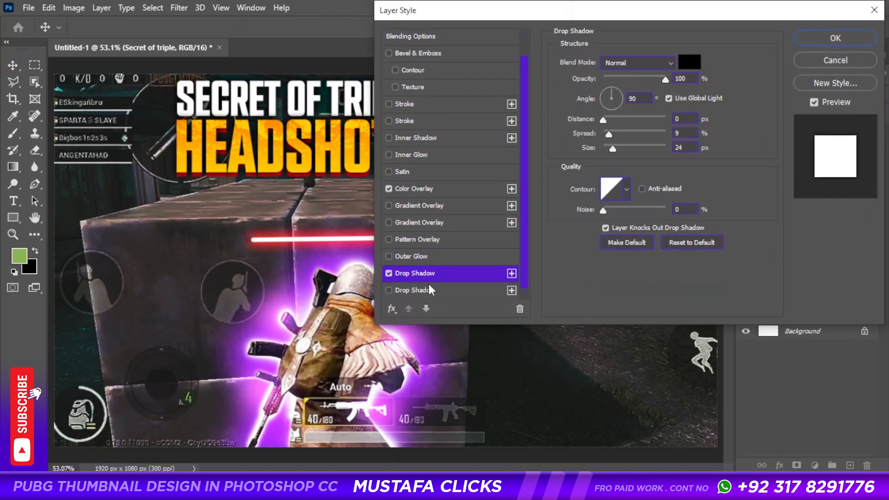
click(428, 286)
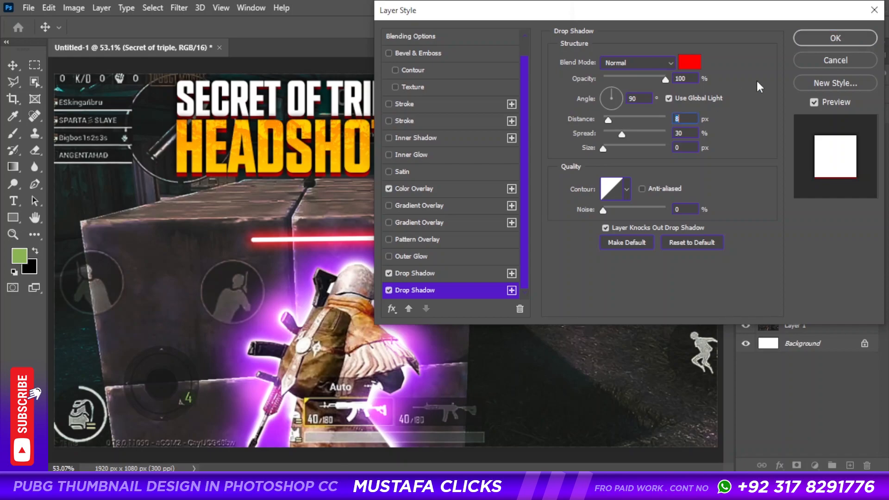
click(815, 41)
Combine the Headshots and Secret of triple text layers into one smart object.
shift+click(829, 134)
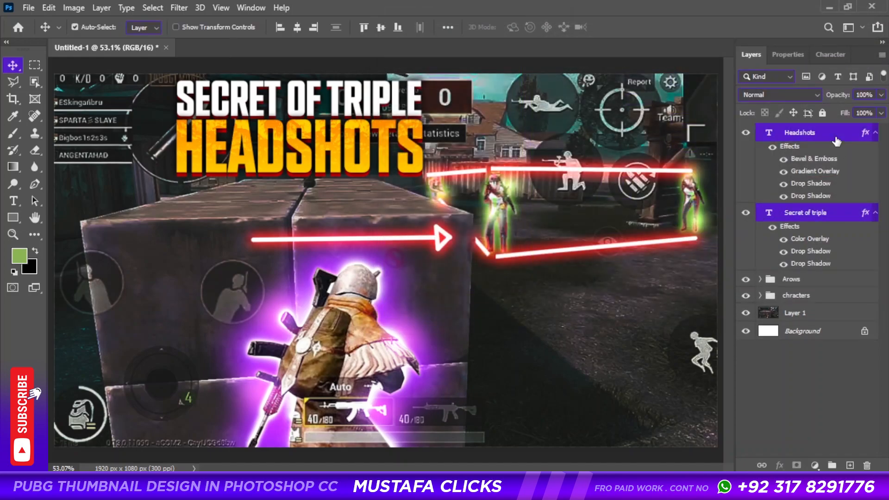
right_click(831, 134)
click(733, 244)
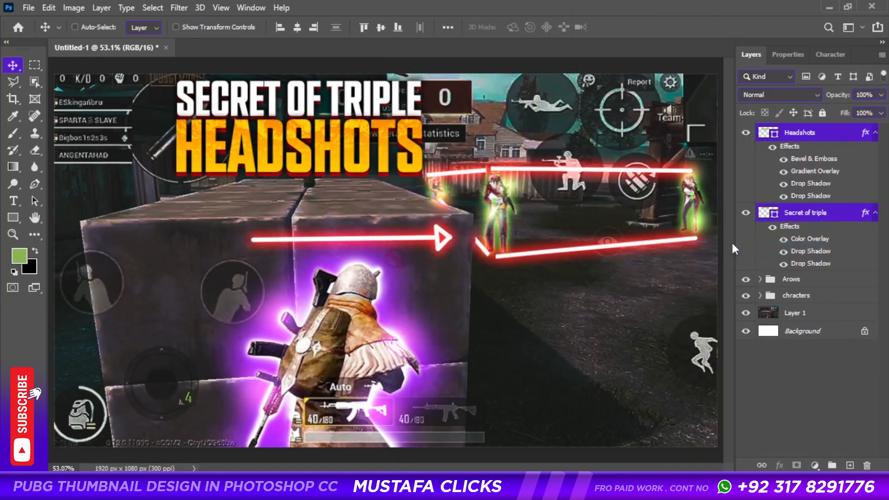
key(ctrl+z)
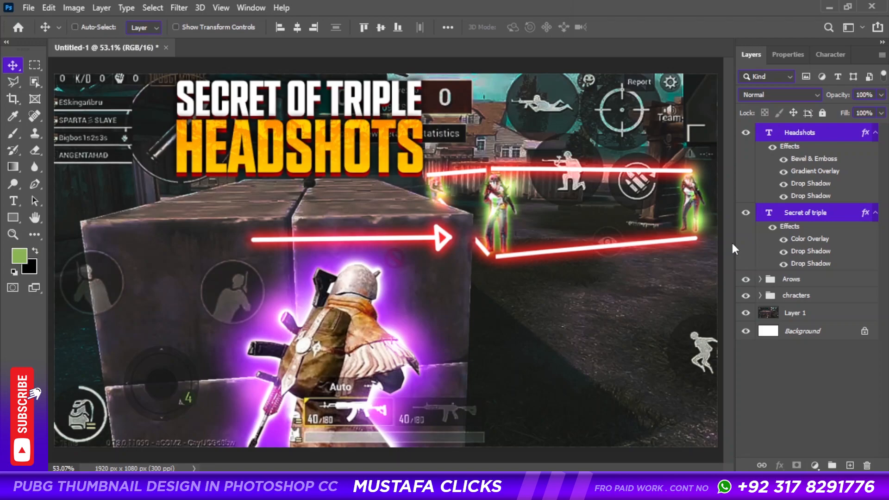
right_click(809, 135)
click(749, 163)
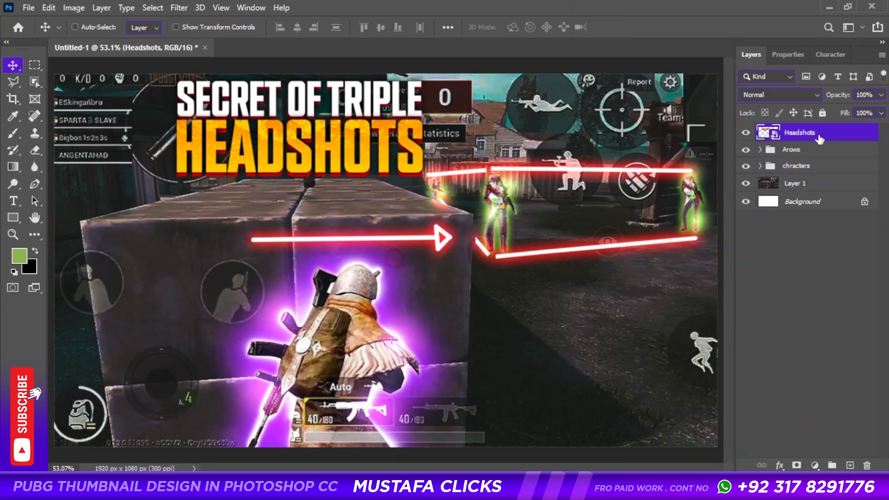
Add a black Drop Shadow to the title smart object, with increased distance and size and minimal spread.
double_click(828, 134)
click(416, 291)
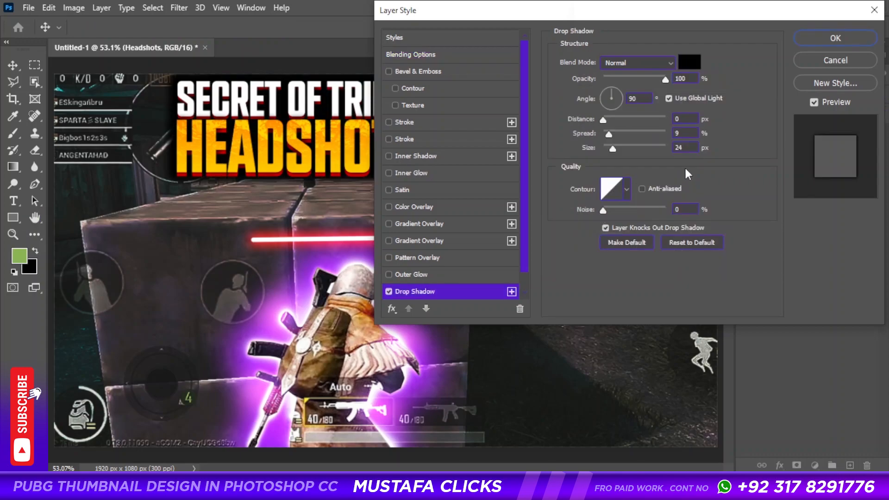
click(614, 116)
drag(616, 144, 624, 145)
click(603, 133)
click(803, 42)
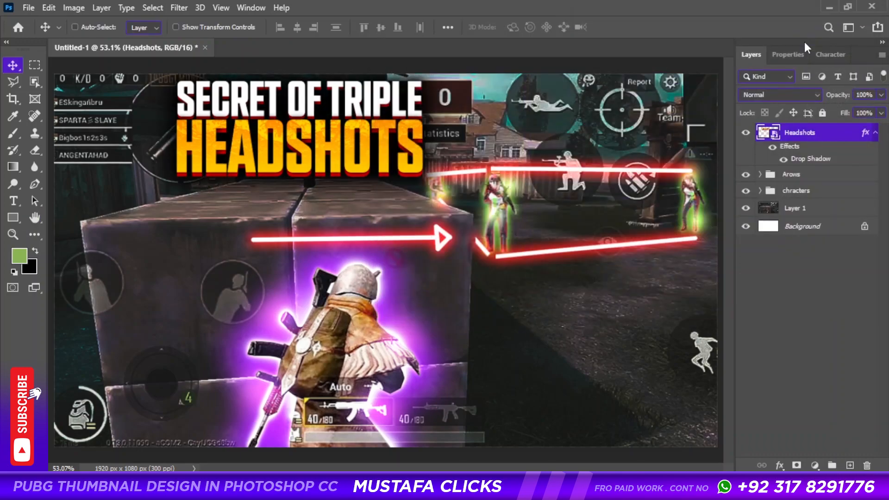
Enlarge the whole title and reposition it in the upper-left area of the thumbnail.
key(ctrl+t)
drag(175, 77, 129, 70)
drag(256, 117, 231, 125)
drag(396, 137, 414, 136)
drag(382, 133, 372, 142)
key(Return)
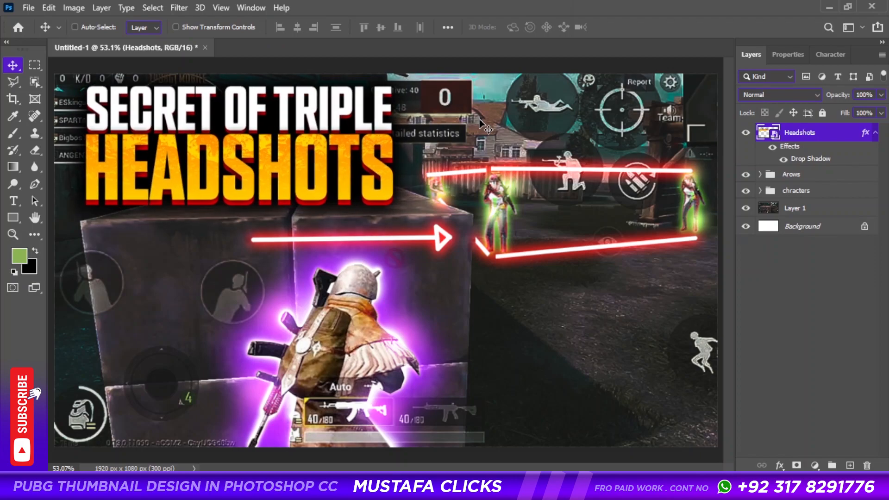
Group everything above the Background layer and name the group "all to all project PSD".
shift+click(819, 211)
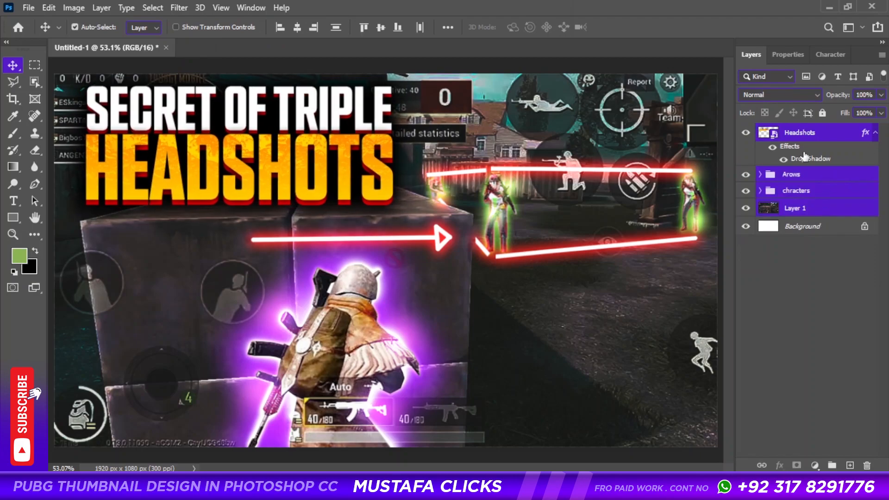
key(ctrl+g)
double_click(796, 132)
text(all to all)
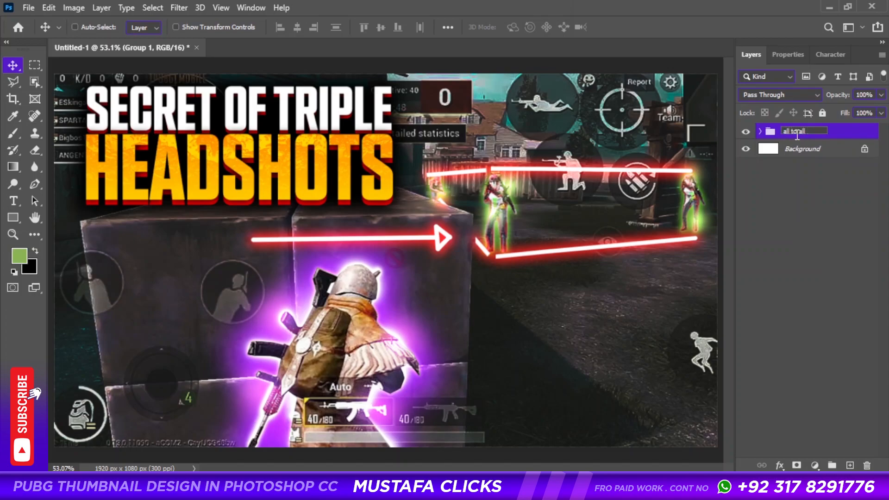
text( project com)
key(BackSpace)
key(BackSpace)
key(BackSpace)
text(PSD)
key(Return)
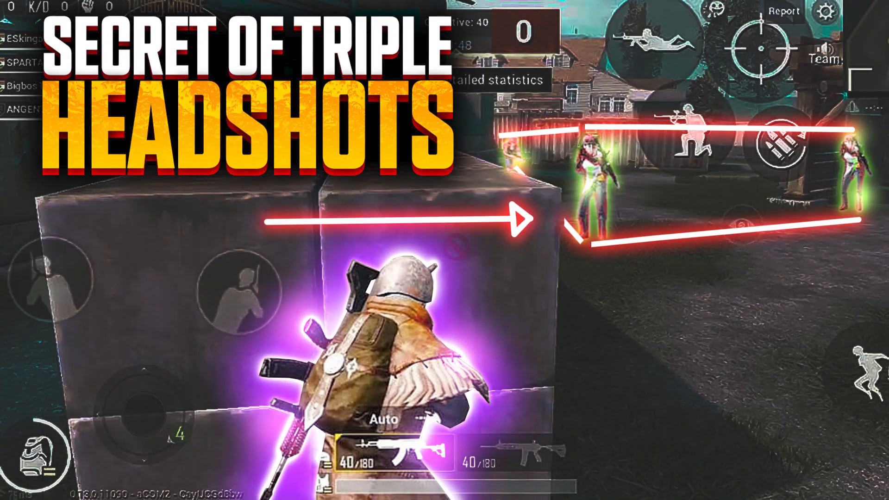